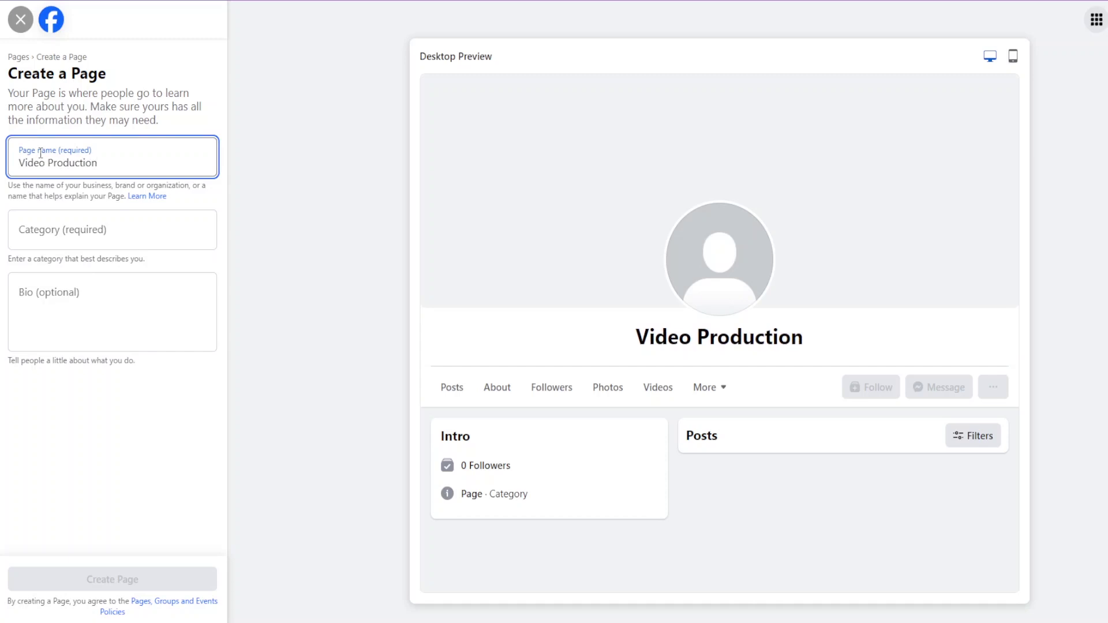
Search 'video' and add Photography Videography as the Page's category.
click(75, 232)
text(video)
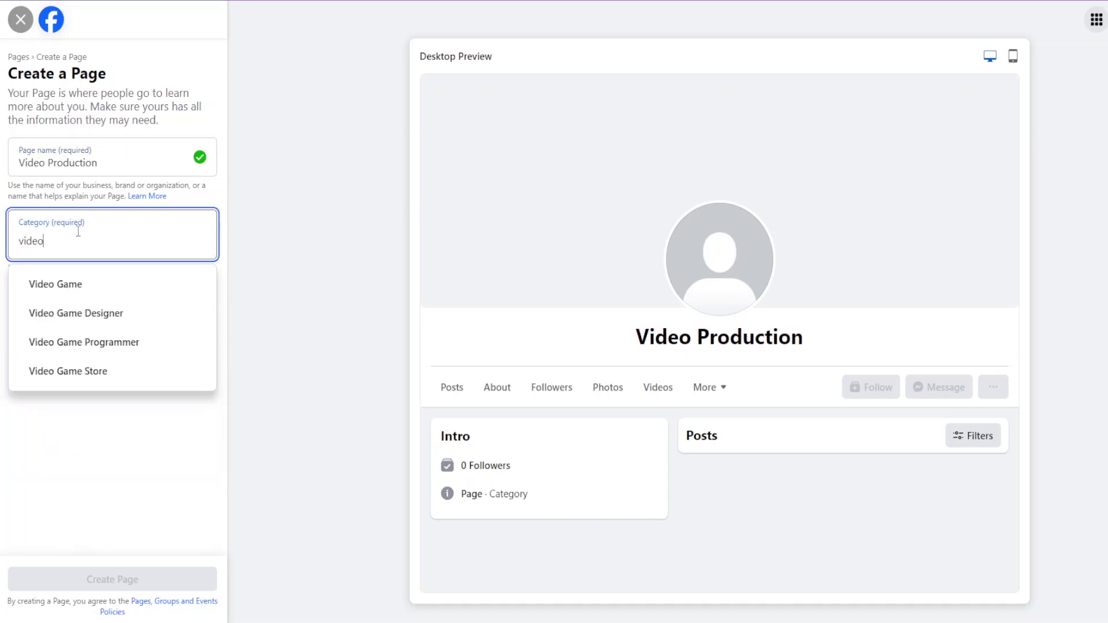
scroll(86, 358, down, 2)
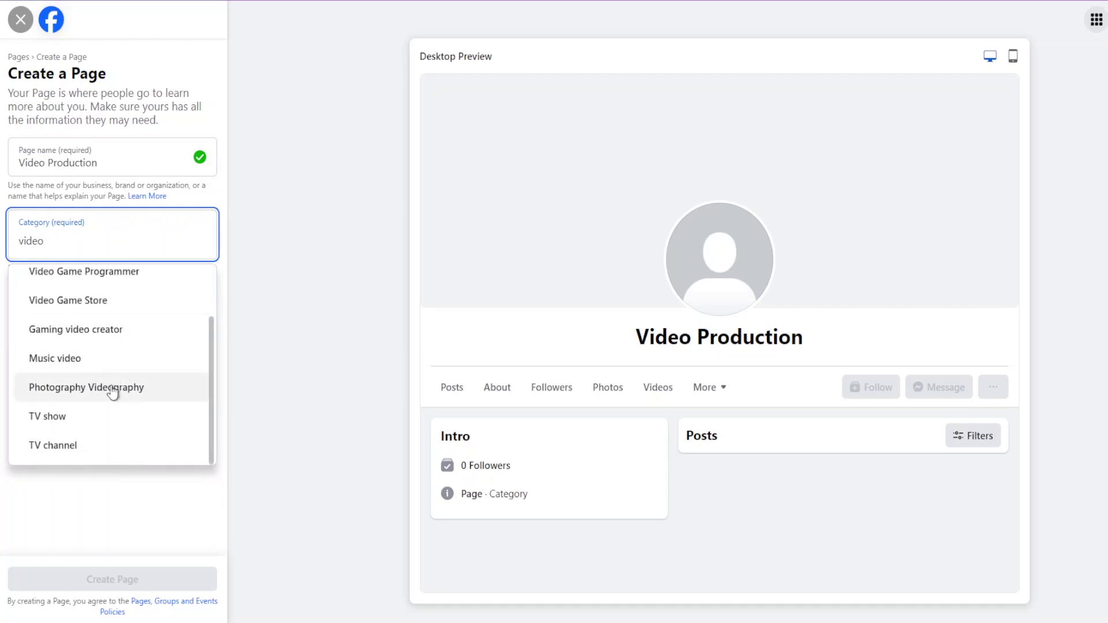
click(111, 386)
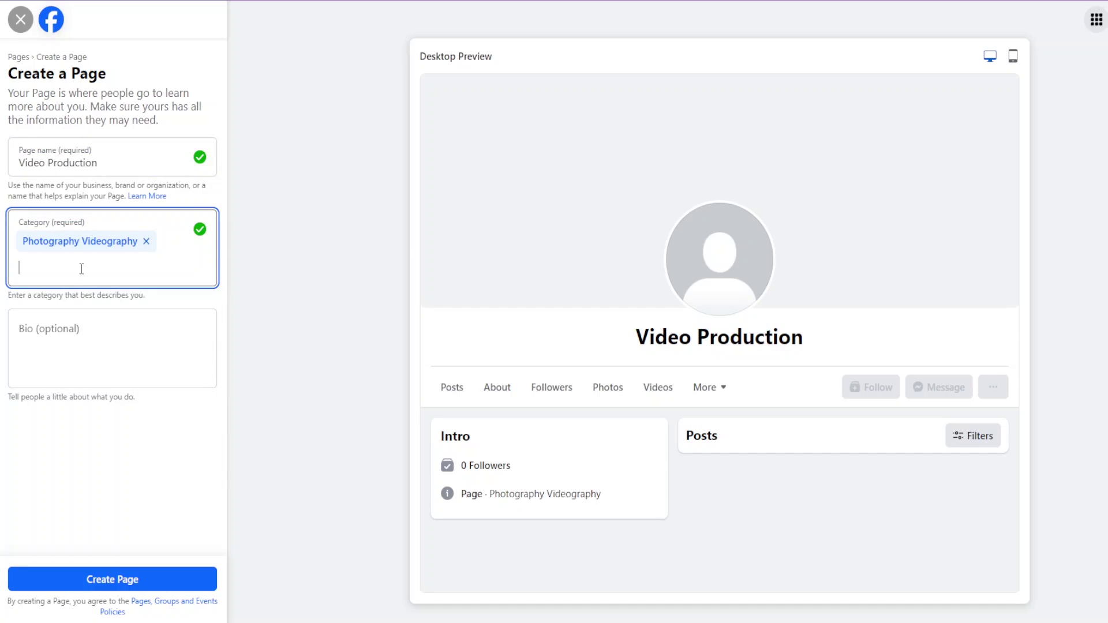
Add Event Videographer as a second category, skip the bio, and create the Page.
text(photo)
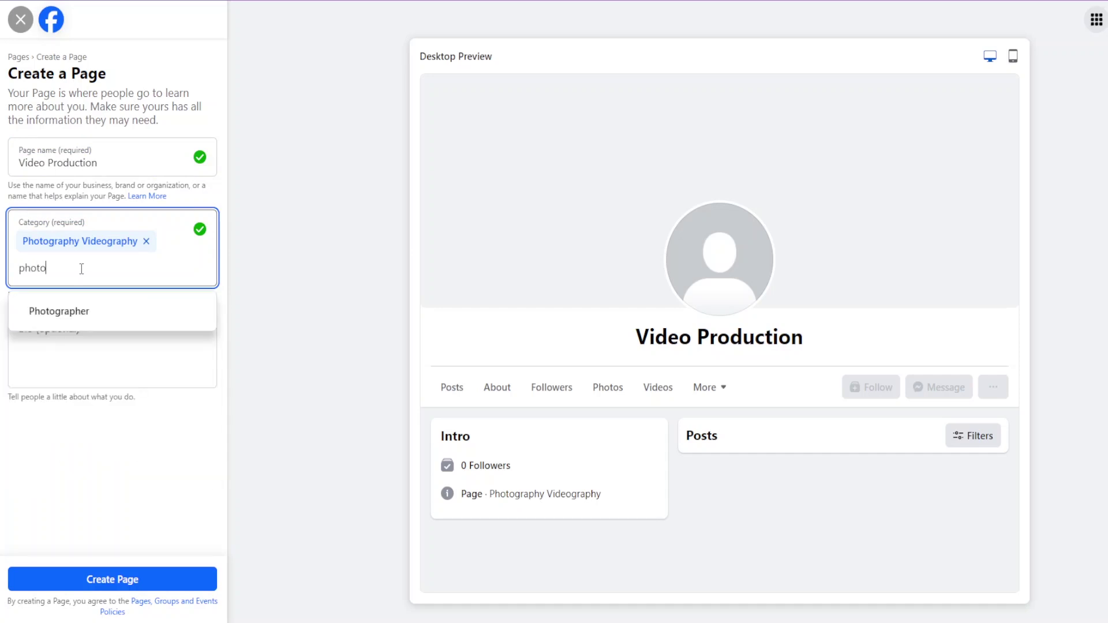
key(BackSpace)
key(BackSpace)
key(BackSpace)
key(BackSpace)
key(BackSpace)
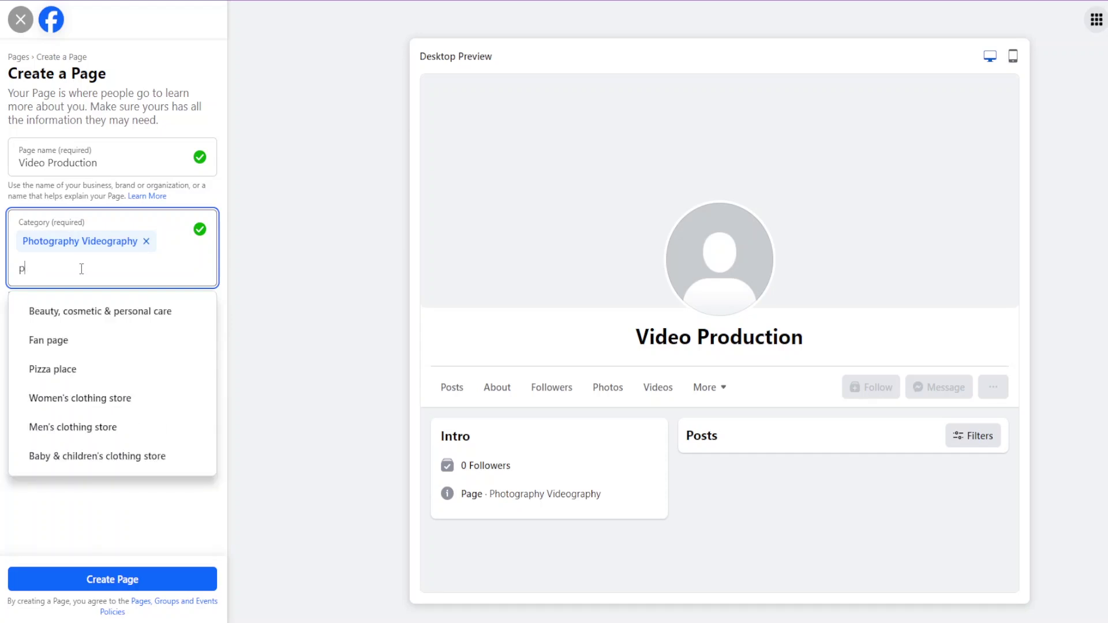
text(videograph)
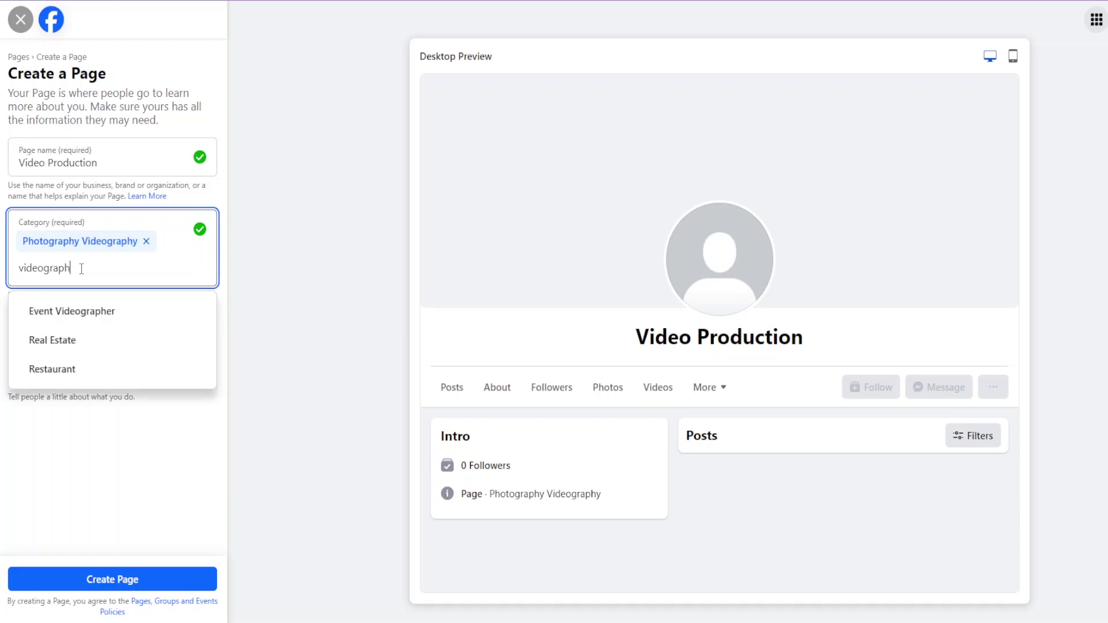
click(103, 315)
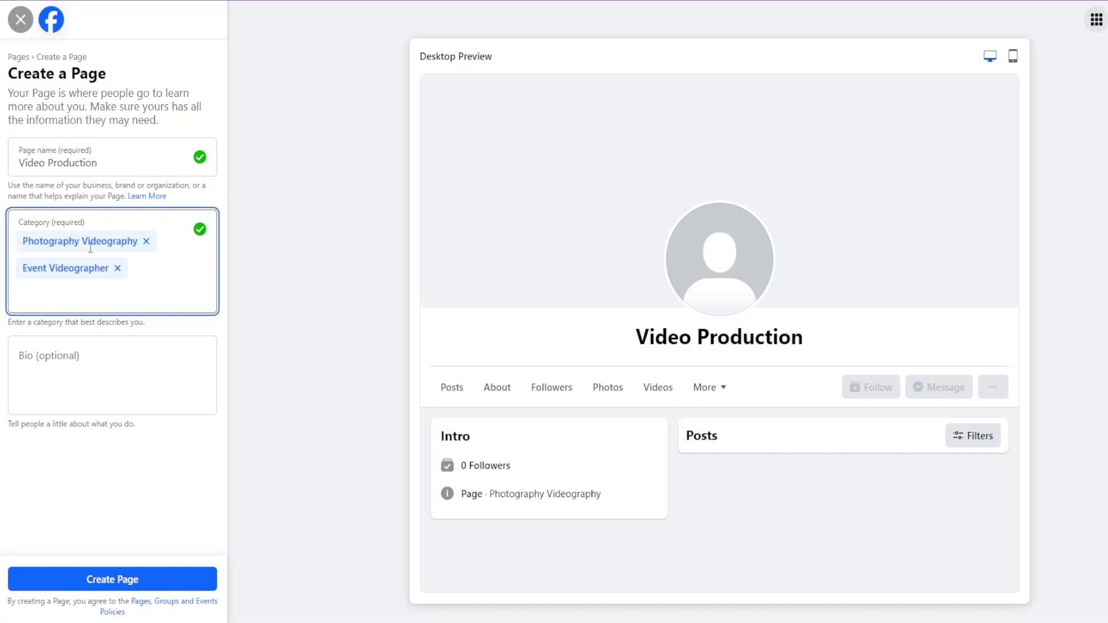
click(59, 355)
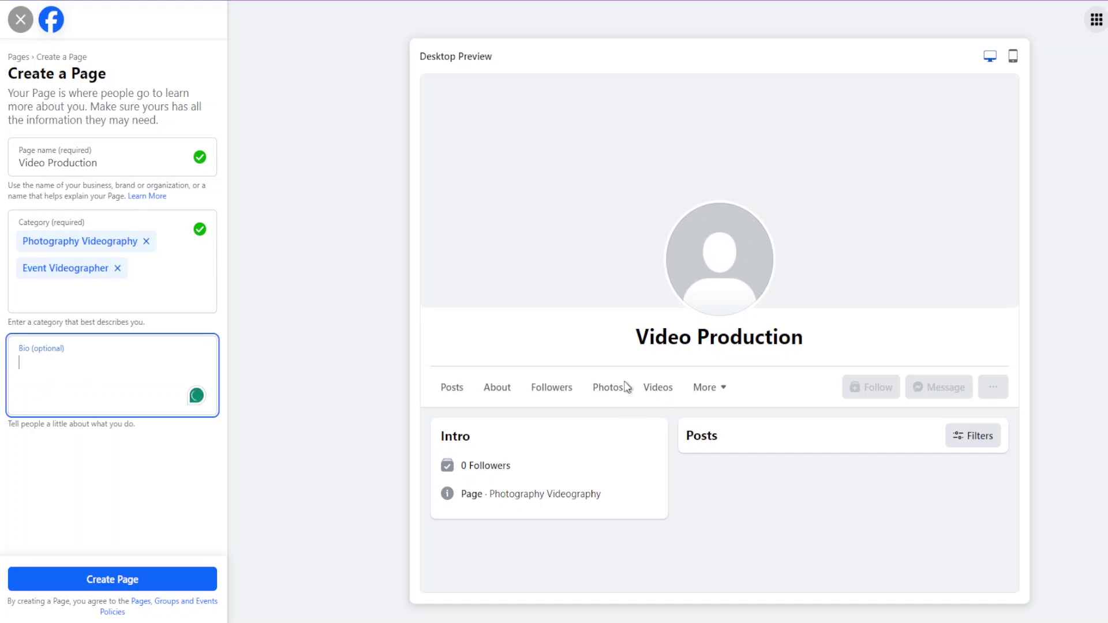
click(98, 586)
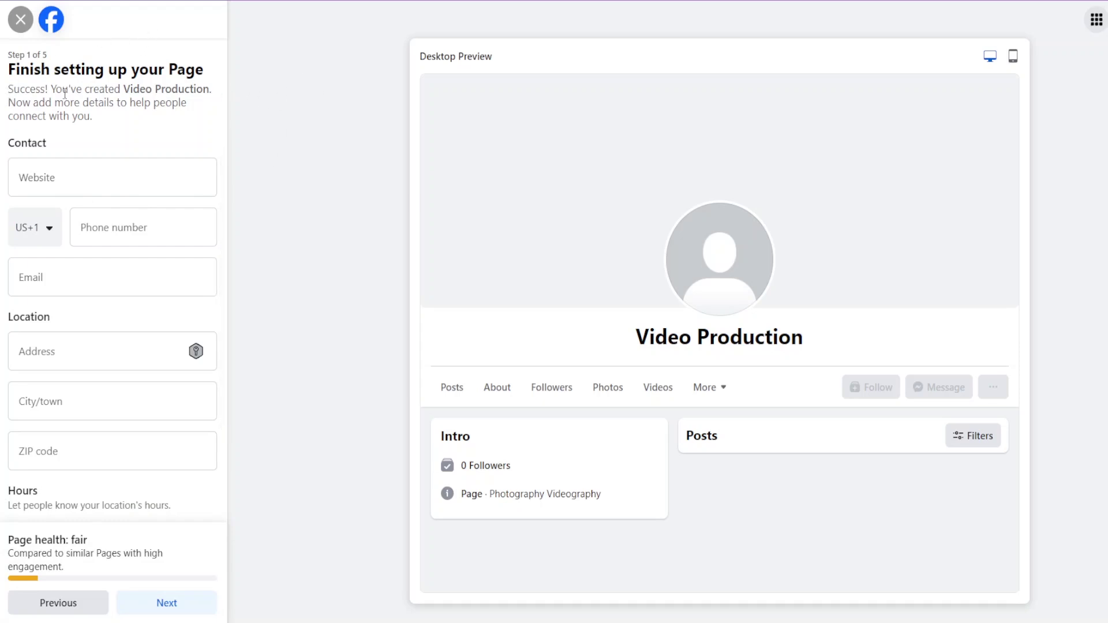
Leave website, phone, email, address and city empty and choose No hours available.
click(82, 182)
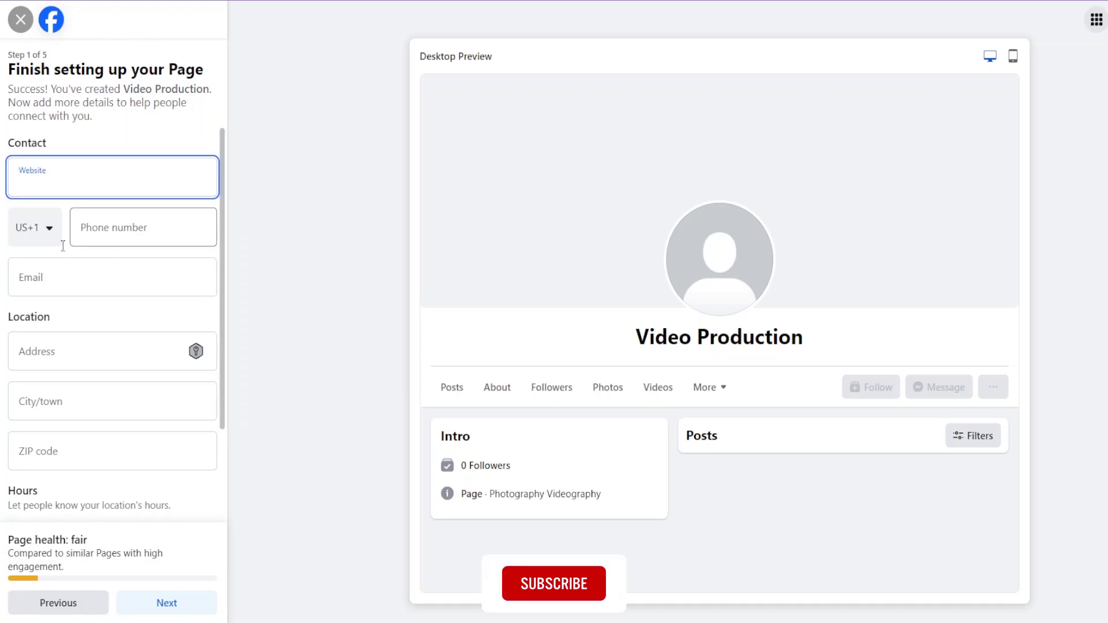
click(108, 232)
click(72, 287)
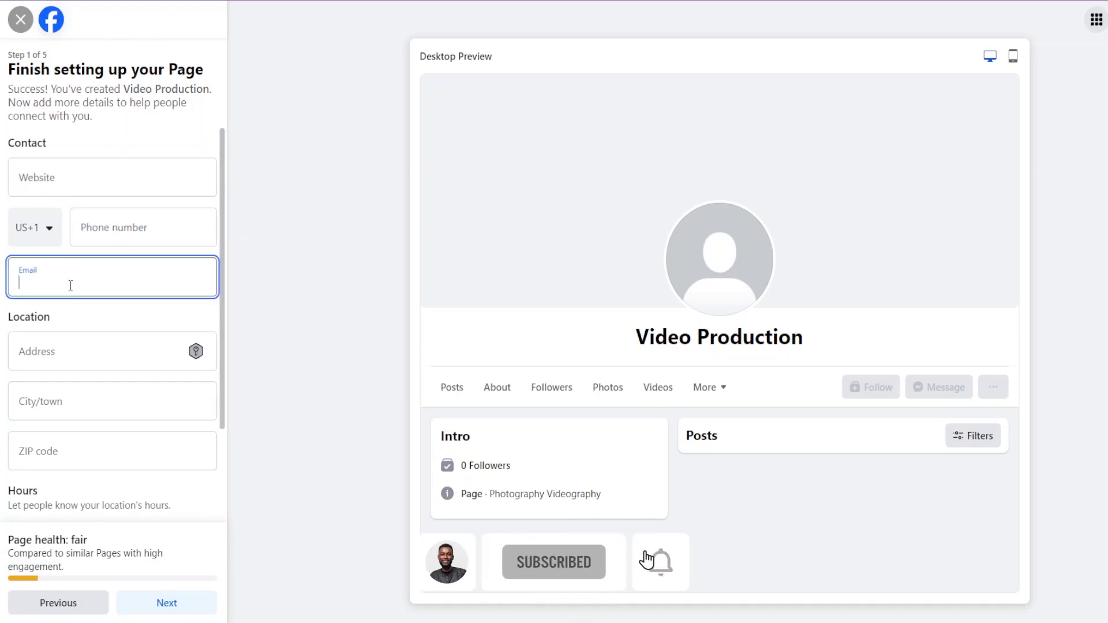
click(78, 351)
click(70, 411)
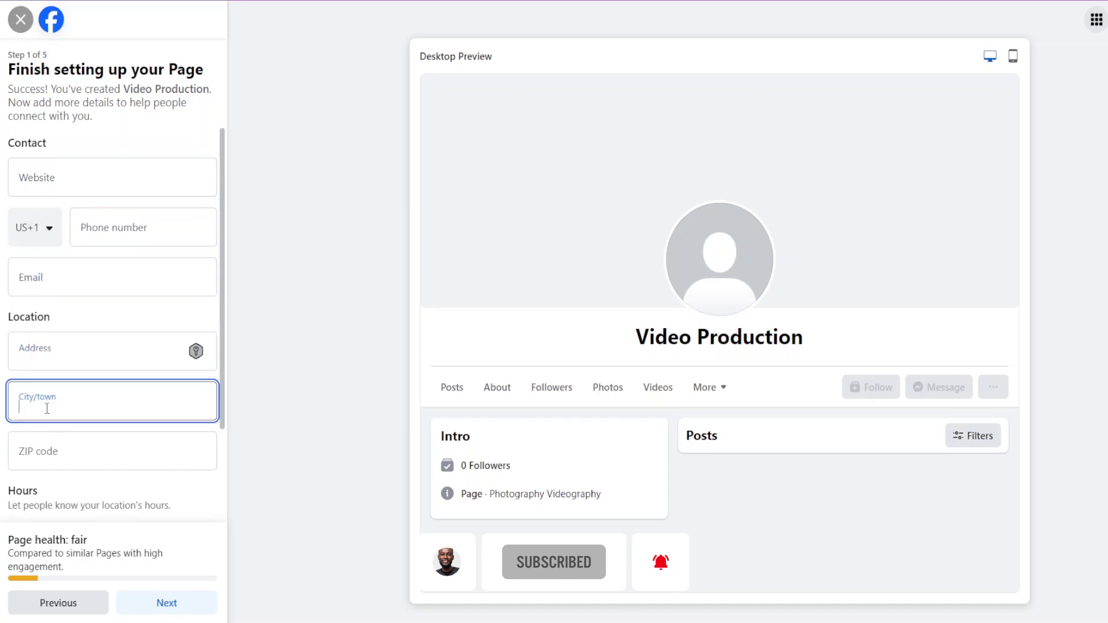
scroll(67, 373, down, 2)
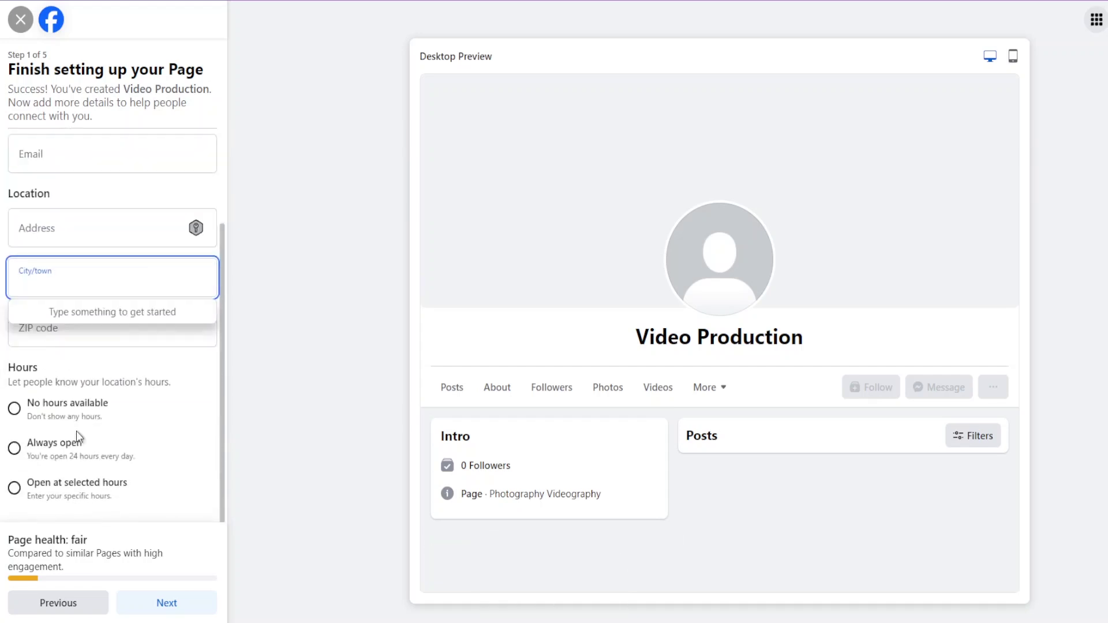
click(208, 378)
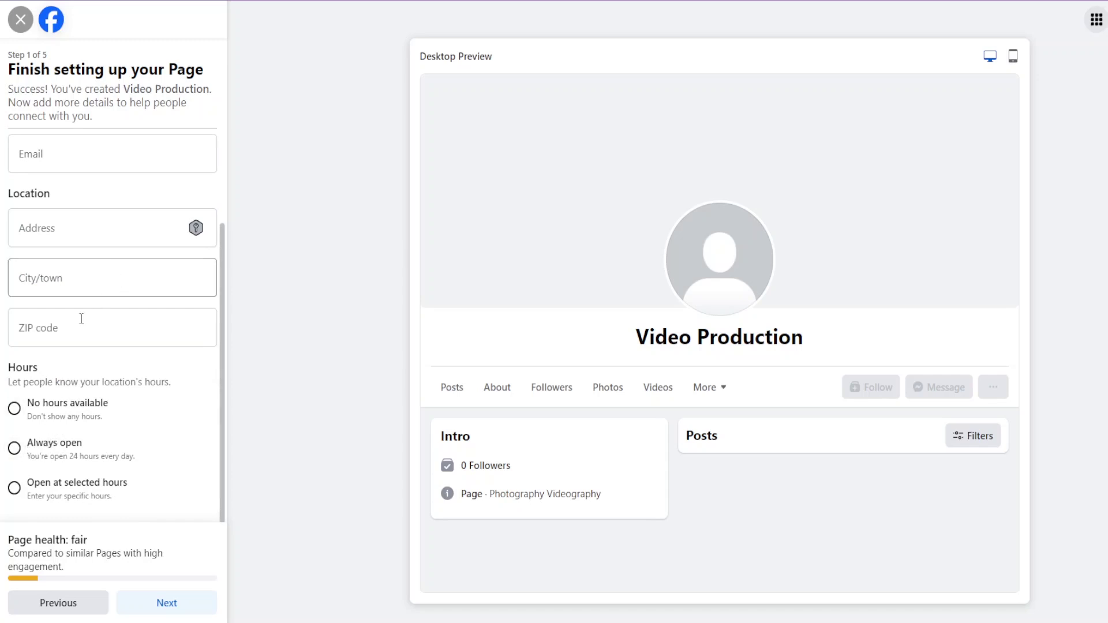
click(22, 409)
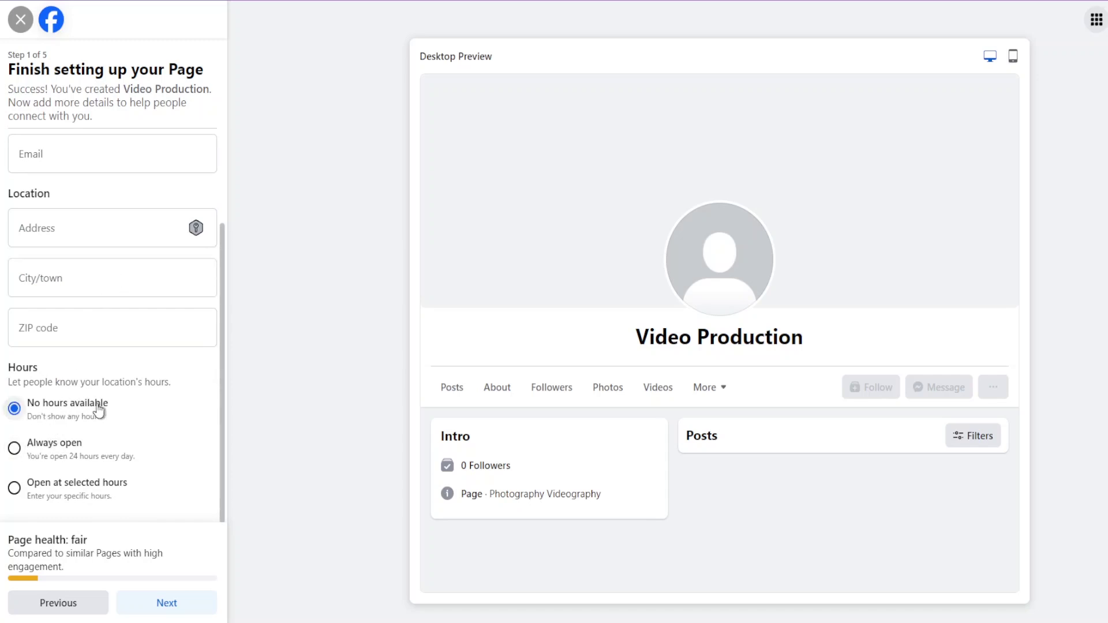
scroll(90, 220, up, 2)
Enter website ww.video.com and a phone number with the Kenya country code.
click(93, 180)
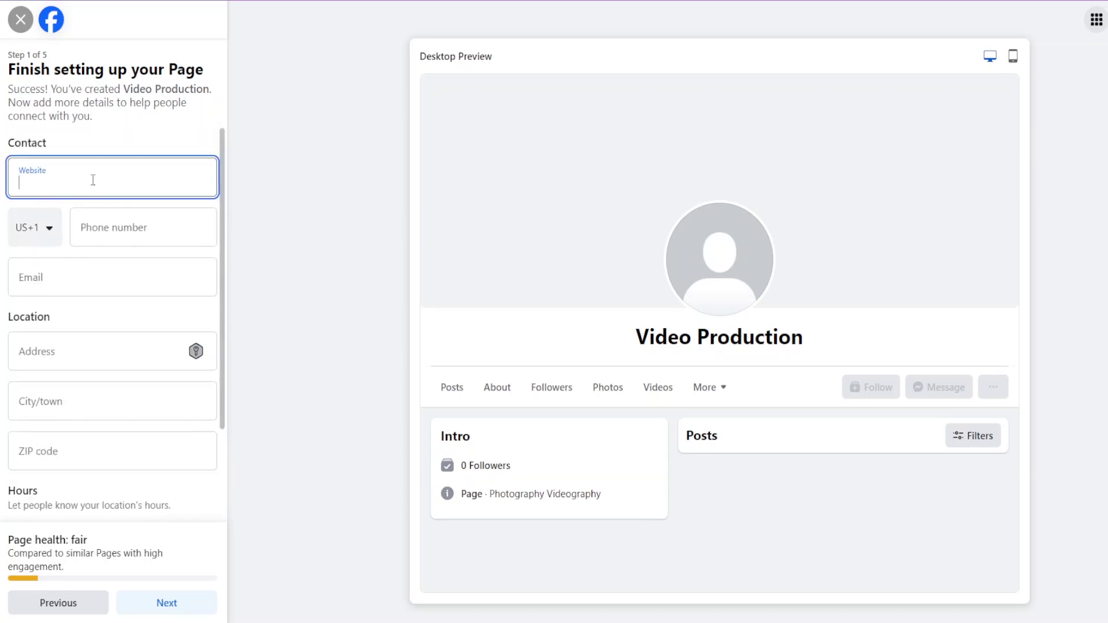
text(ww.)
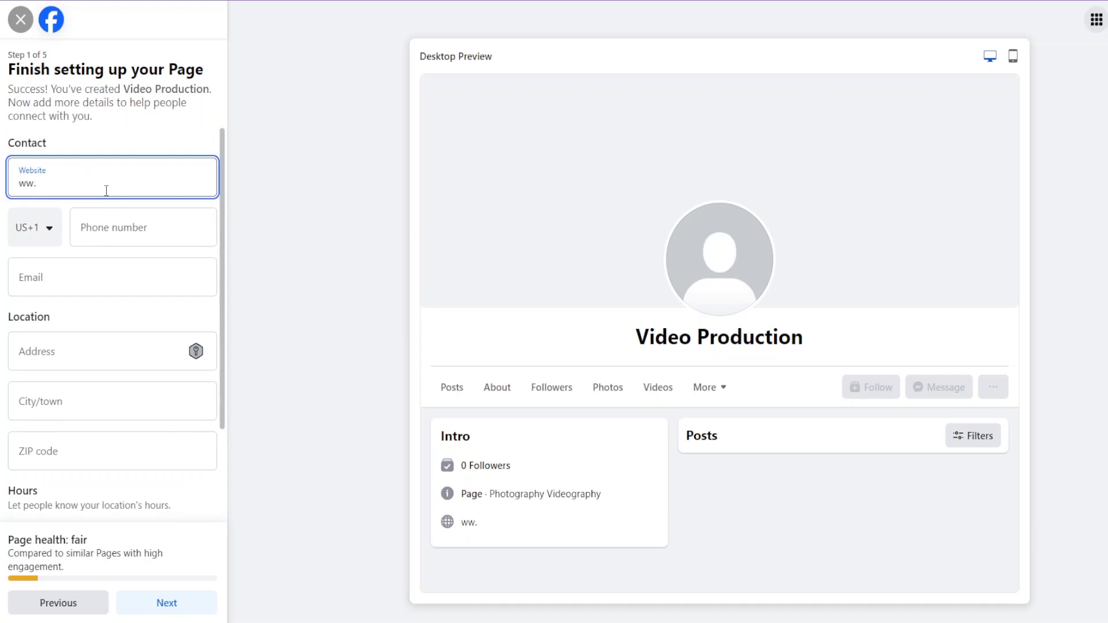
text(video.com)
click(142, 229)
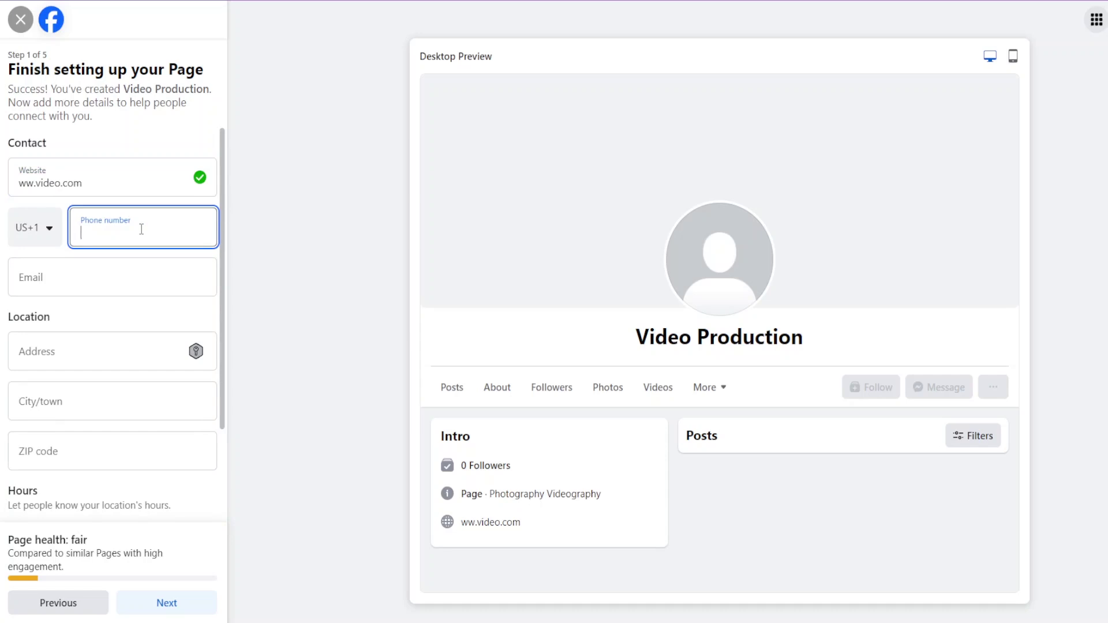
click(39, 252)
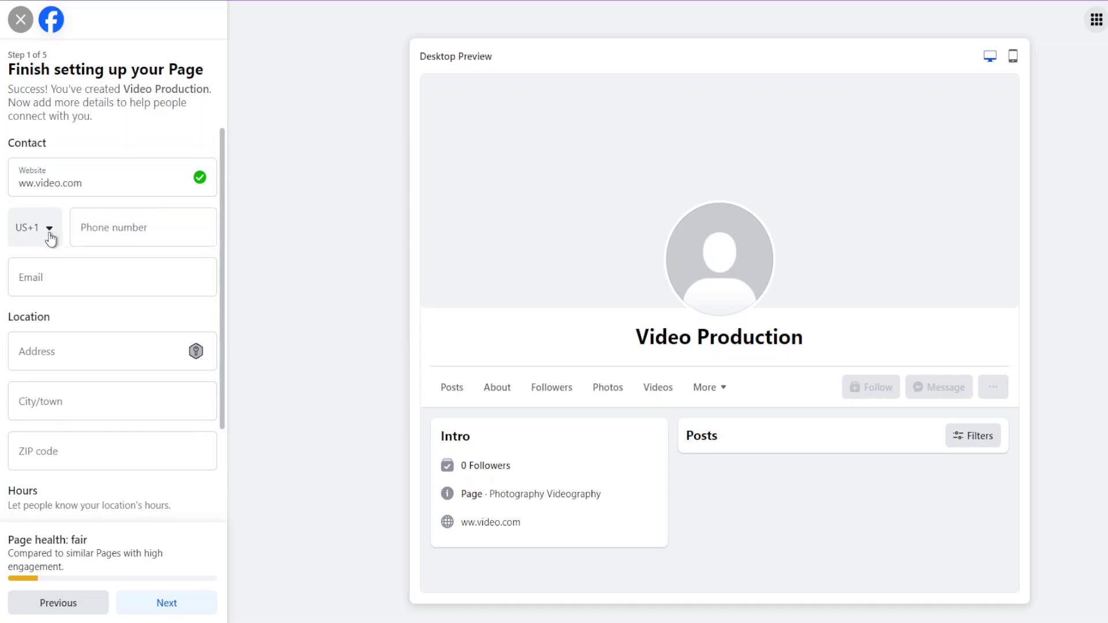
click(51, 239)
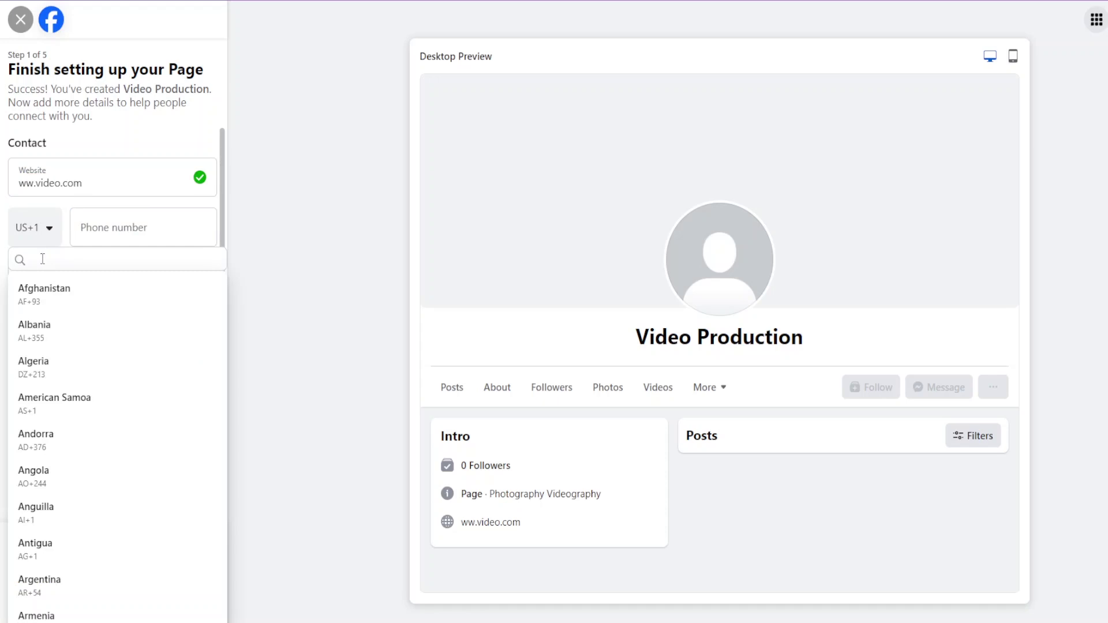
text(keny)
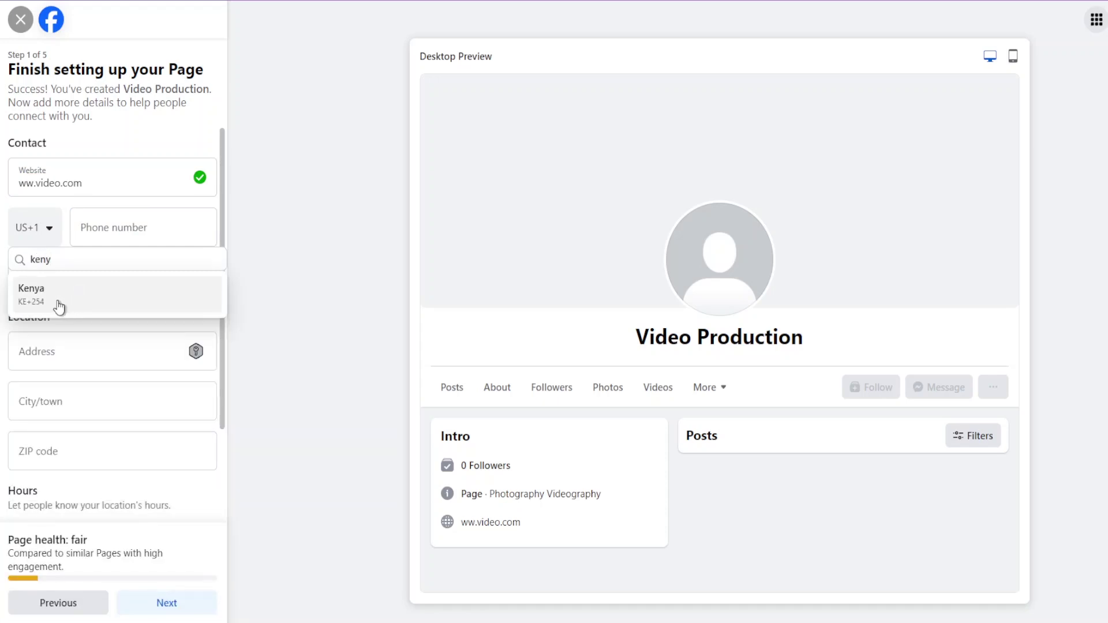
click(62, 305)
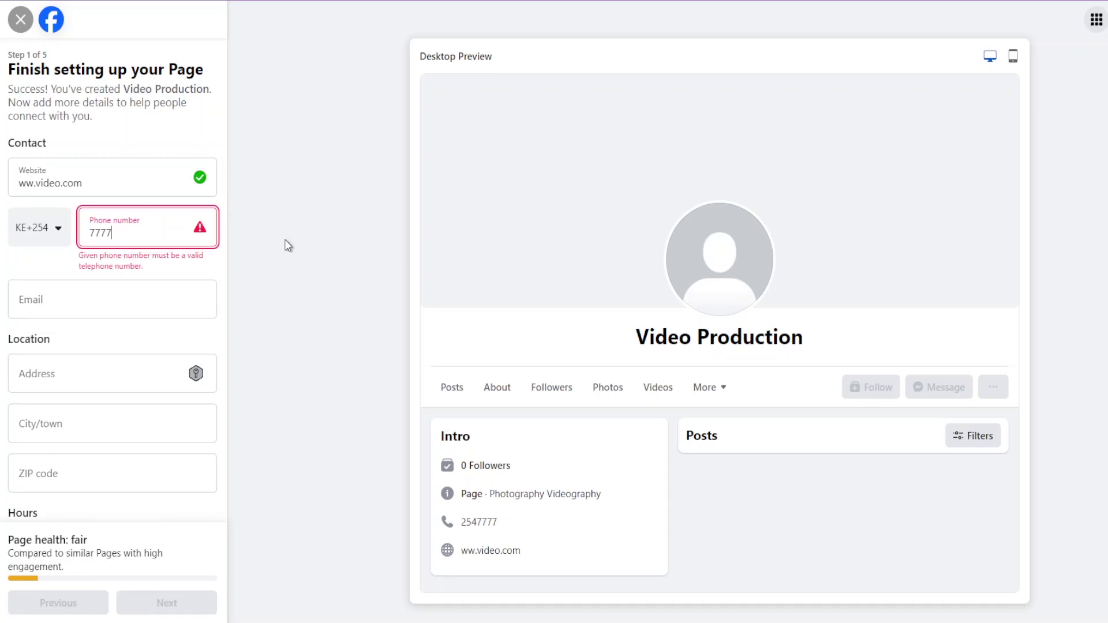
key(BackSpace)
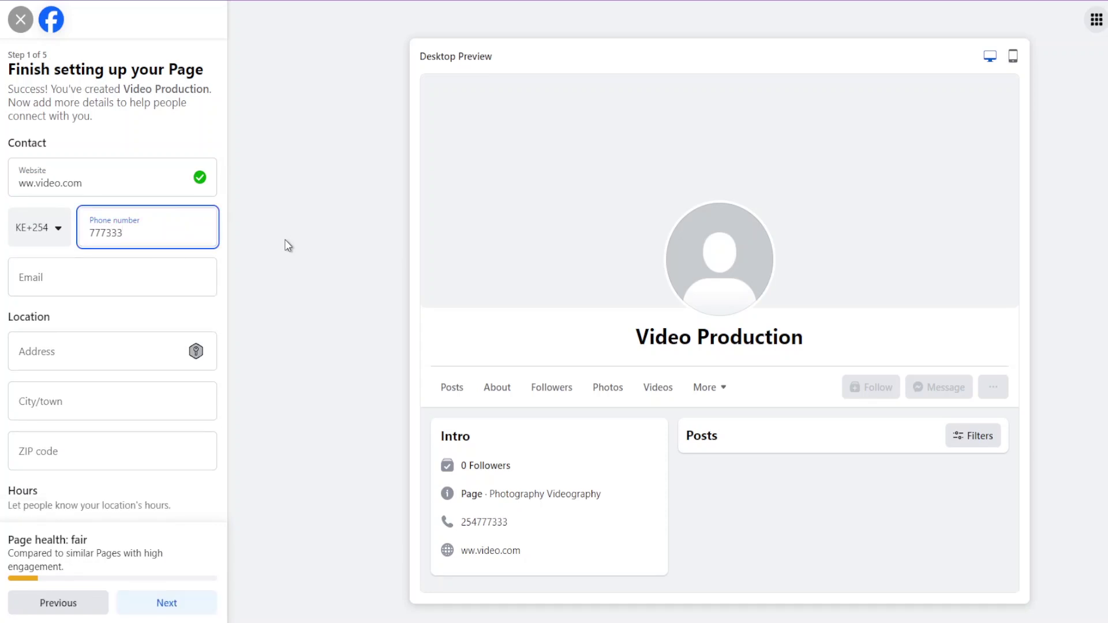
click(68, 291)
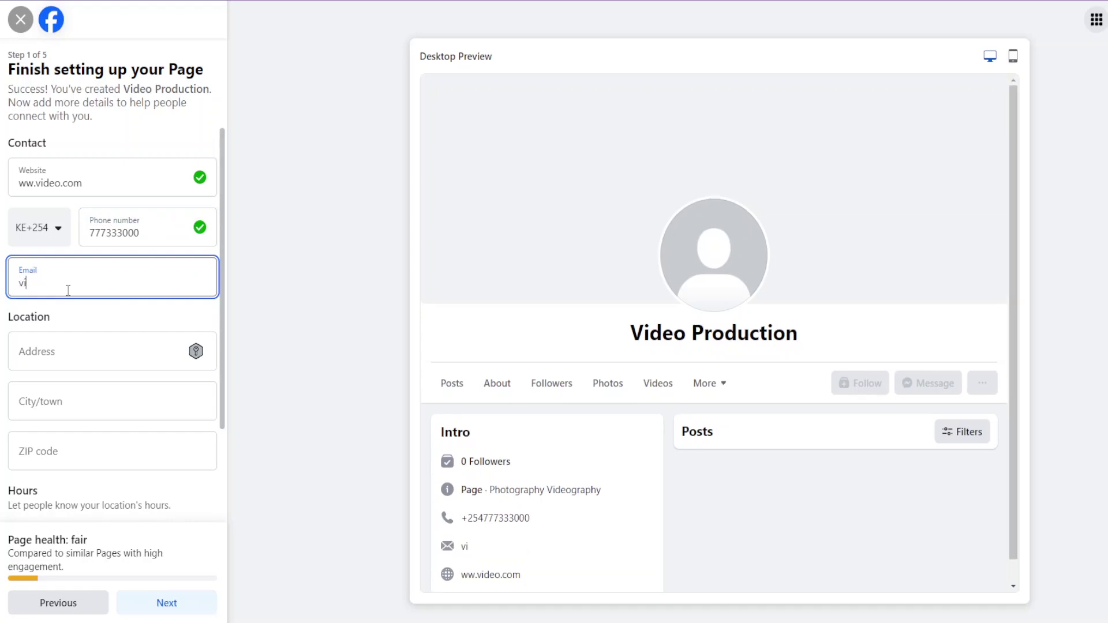
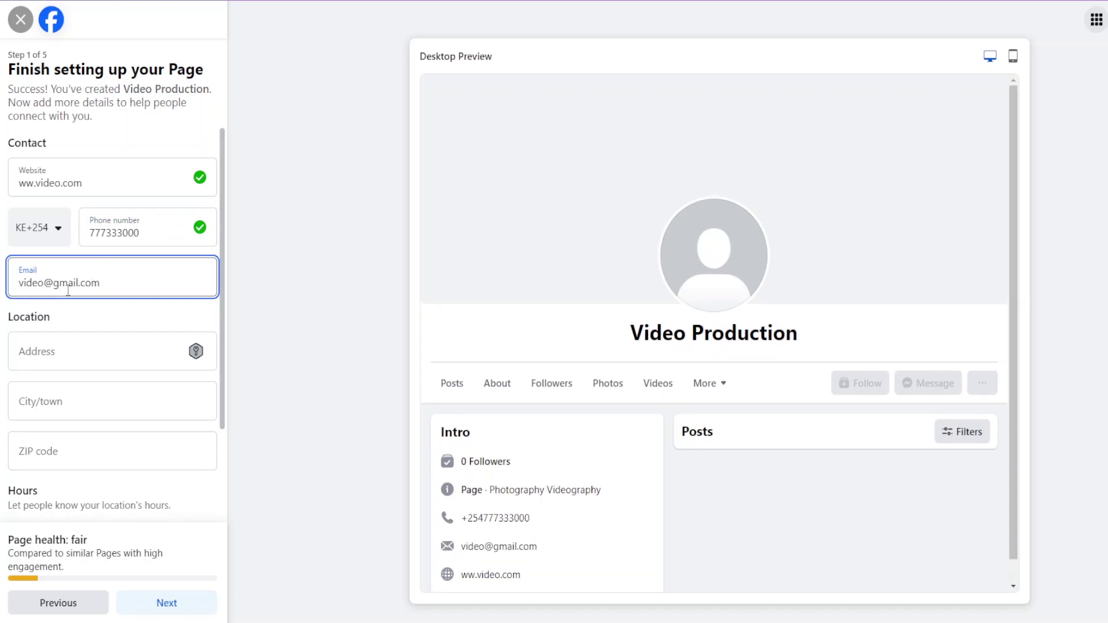
click(71, 352)
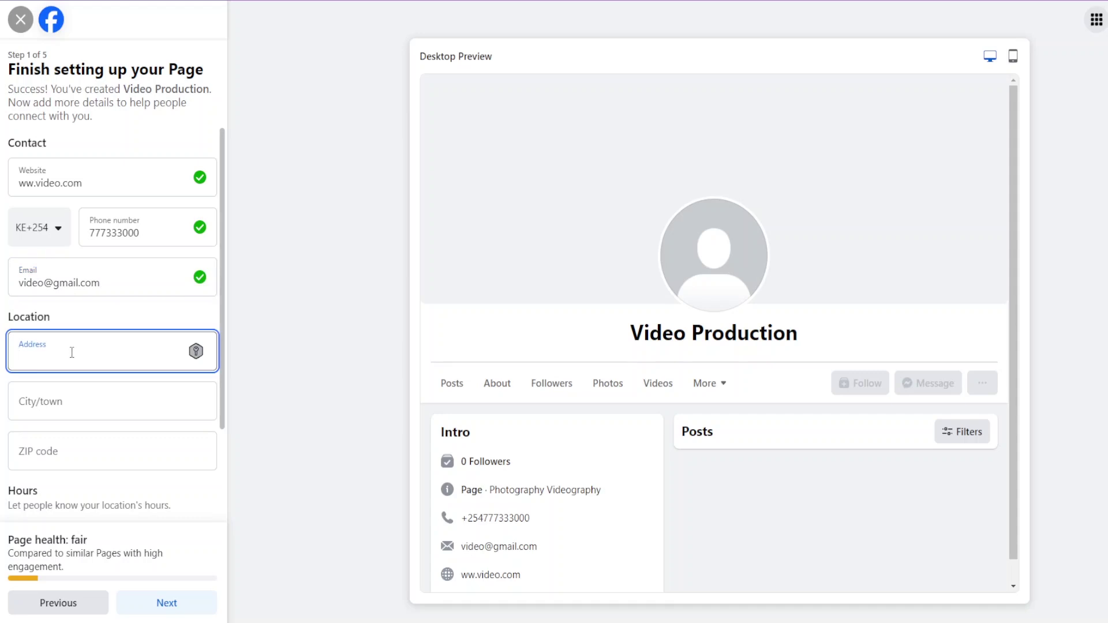
text(Nairobi)
click(81, 403)
mouse_move(128, 455)
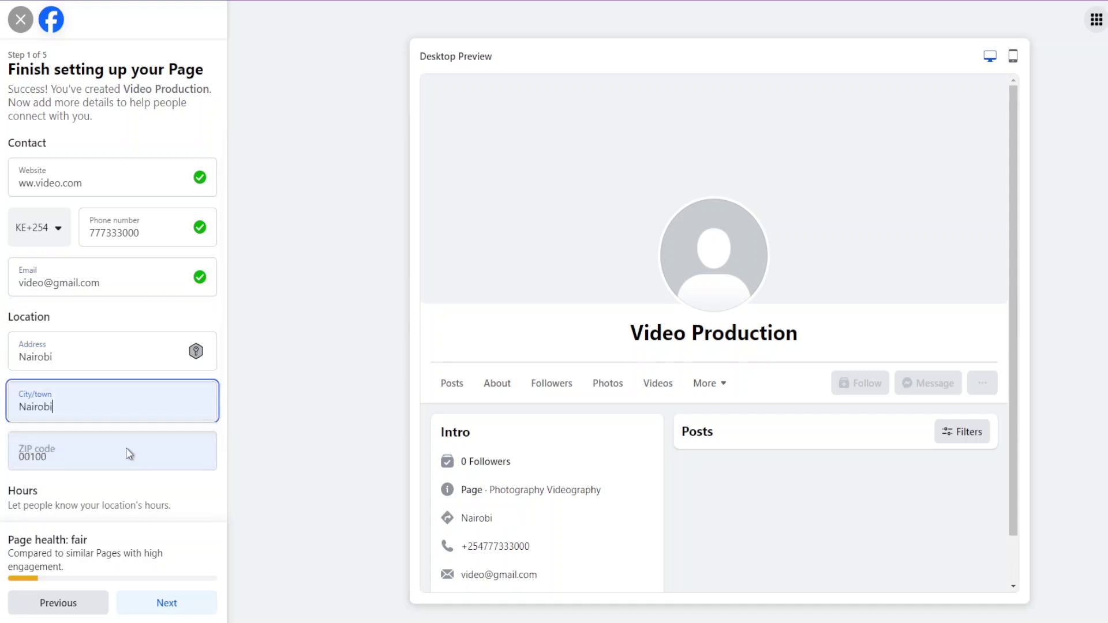
scroll(113, 324, down, 2)
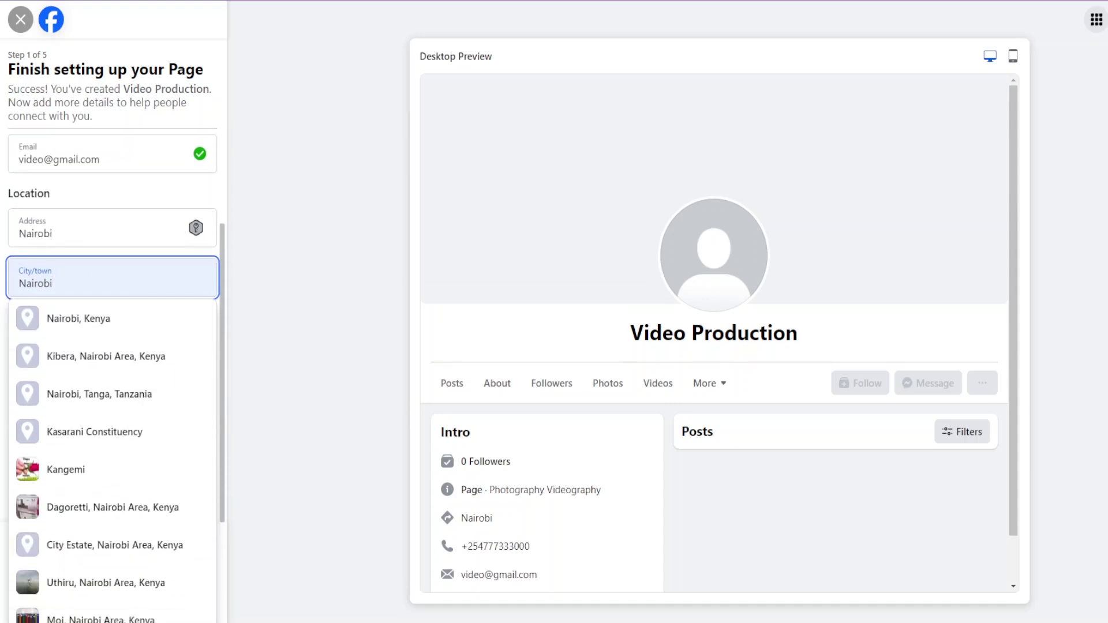
click(143, 191)
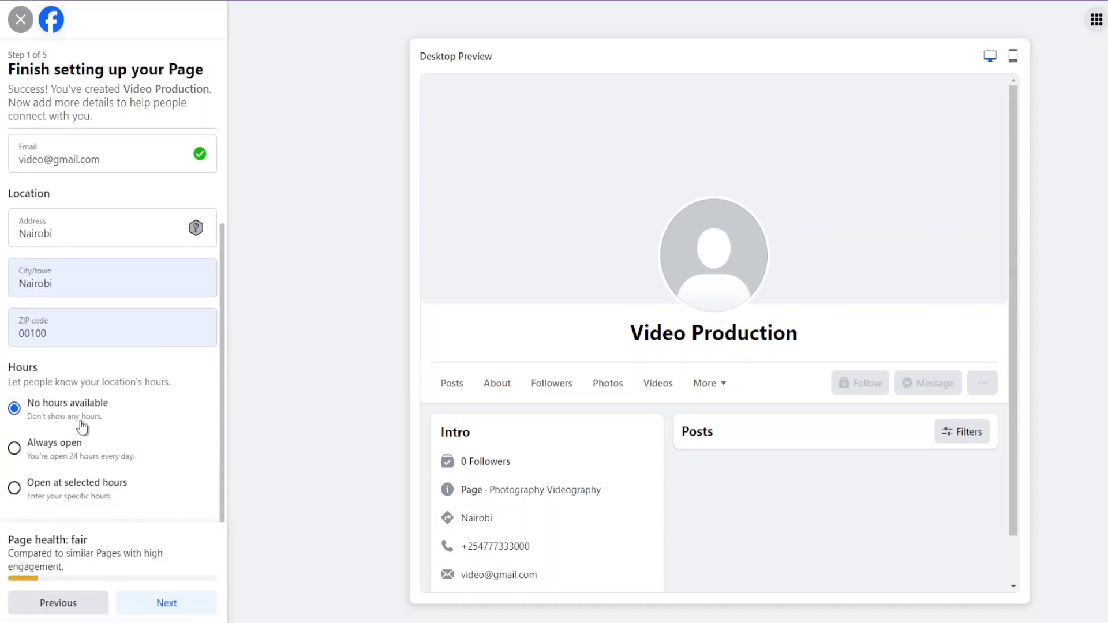
click(74, 492)
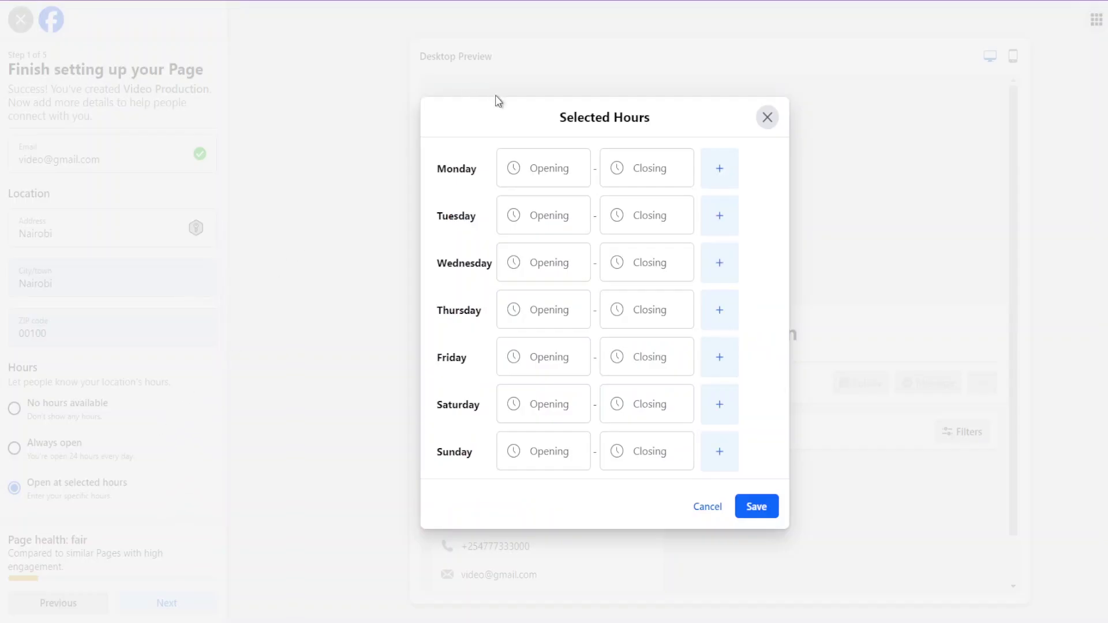
Set Monday's opening time to 8:00 AM.
click(556, 168)
scroll(508, 441, down, 8)
scroll(515, 436, down, 4)
scroll(519, 426, up, 3)
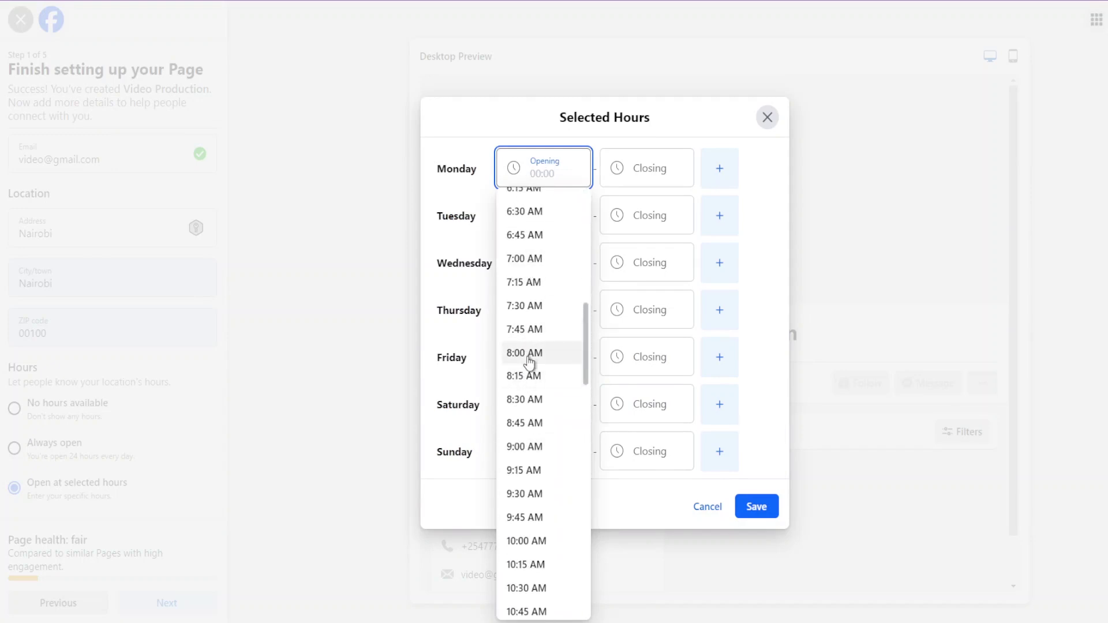
click(526, 355)
Set Monday's closing time to 5:00 PM, then cancel the schedule without saving.
click(656, 174)
scroll(637, 360, down, 10)
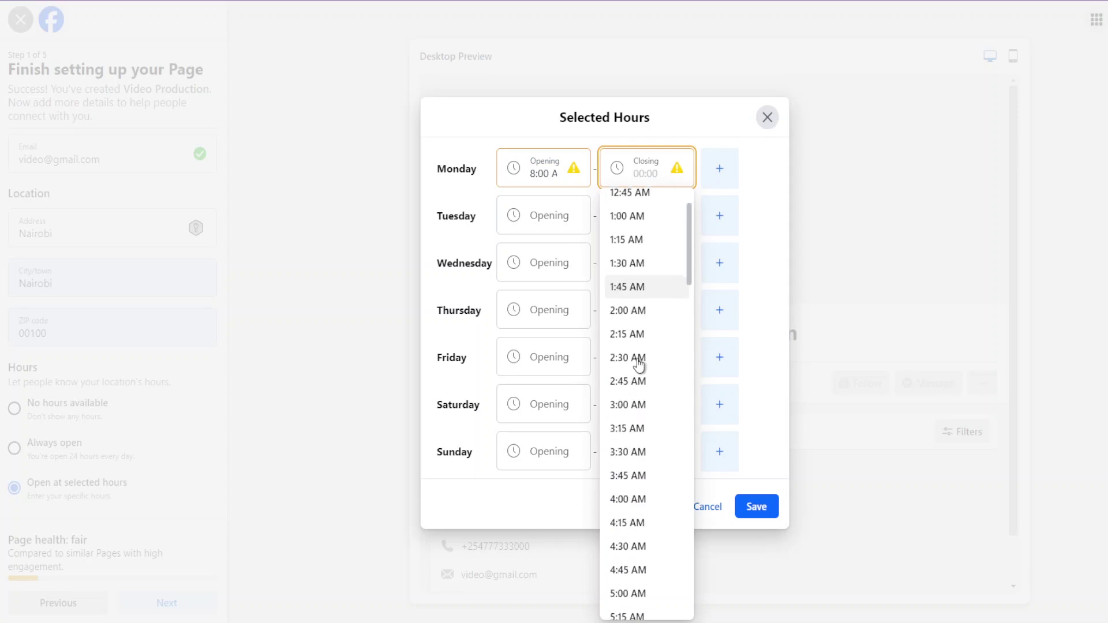
scroll(639, 361, up, 1)
scroll(638, 361, up, 3)
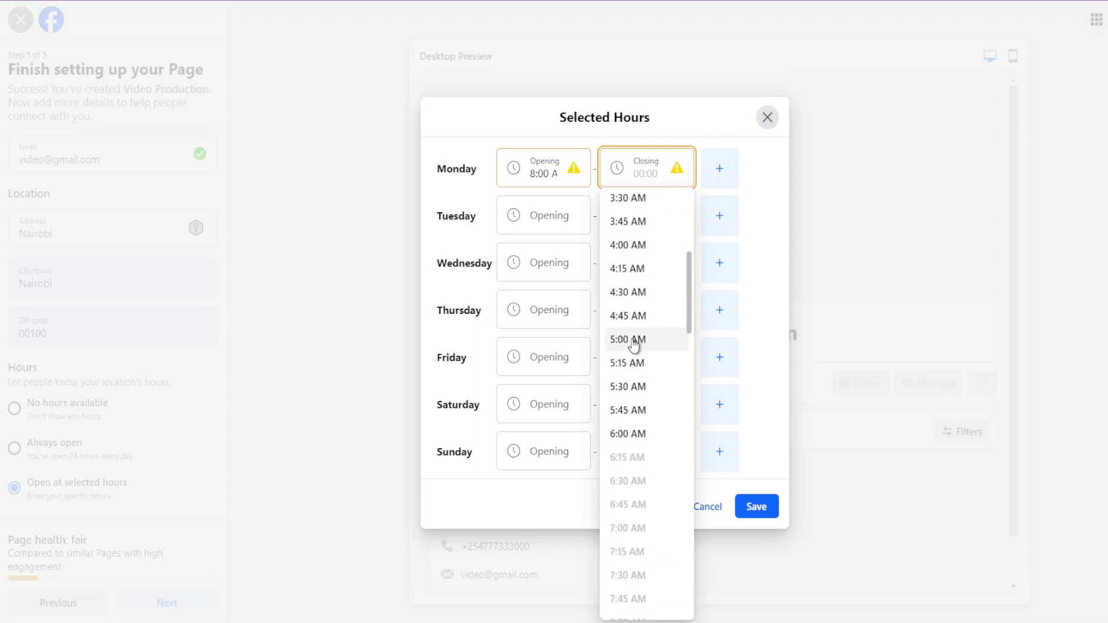
scroll(639, 346, down, 7)
scroll(641, 342, down, 13)
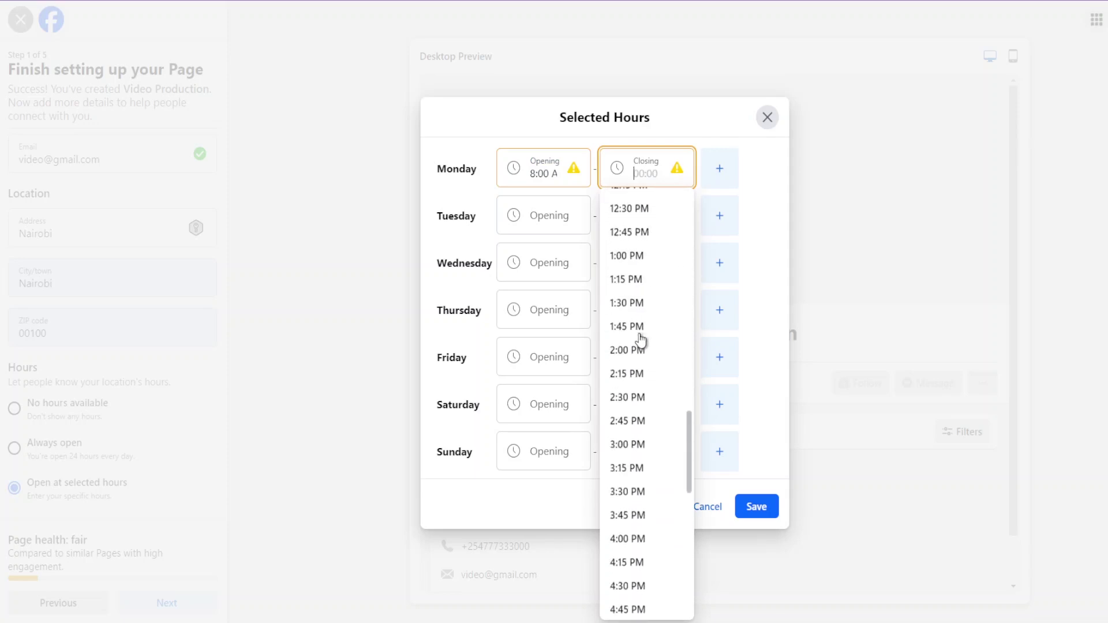
scroll(639, 336, down, 3)
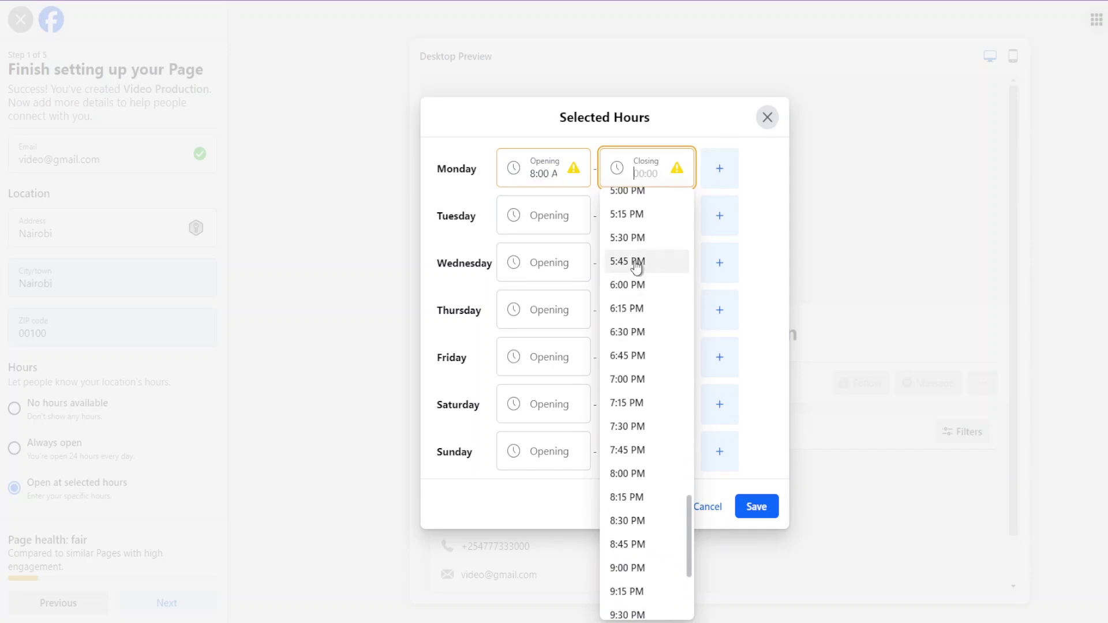
scroll(639, 235, up, 1)
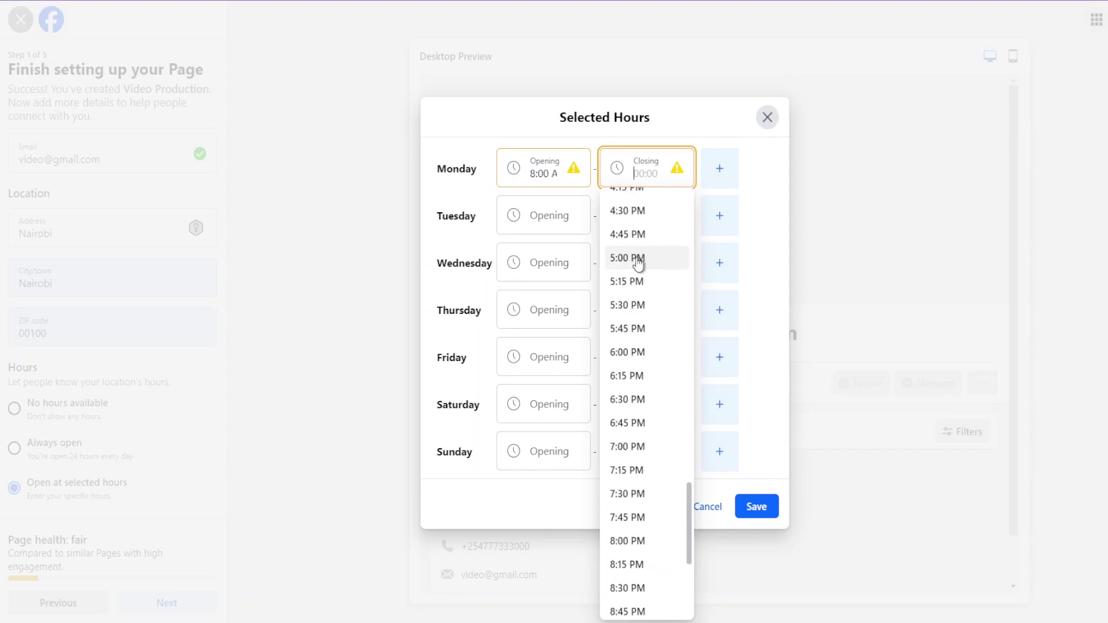
click(638, 257)
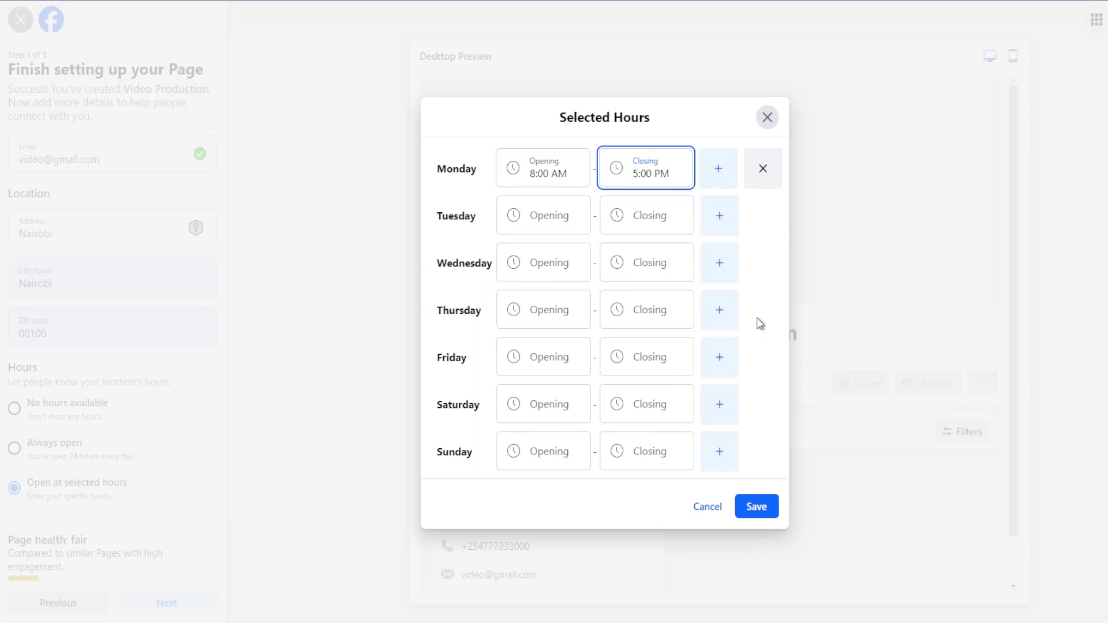
click(706, 510)
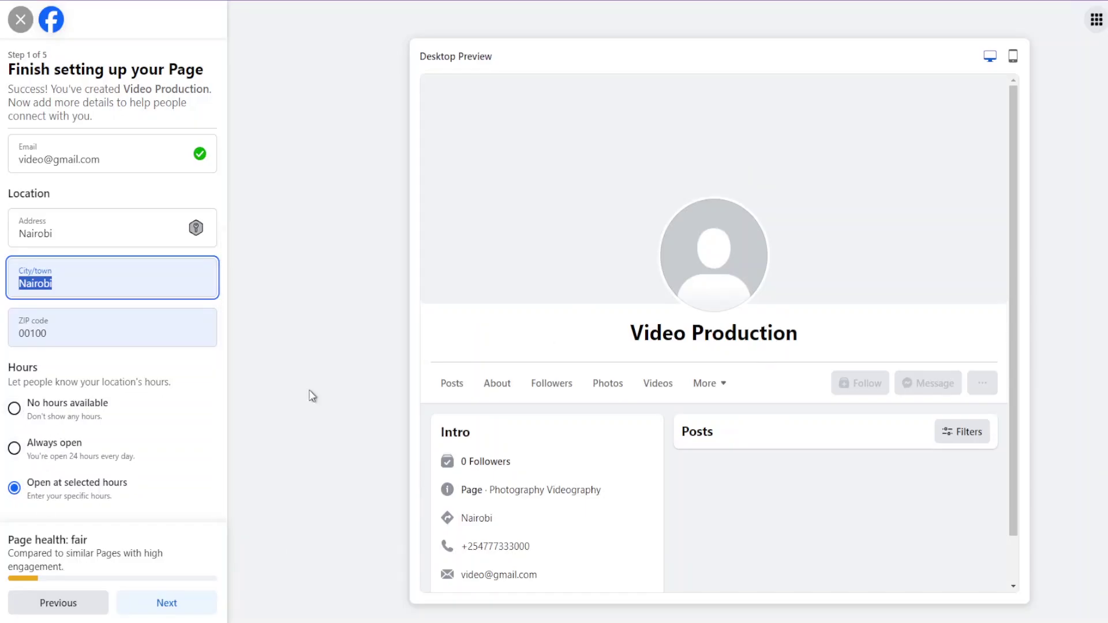
Choose No hours available, advance to Customize your Page, and review the Intro preview.
click(64, 404)
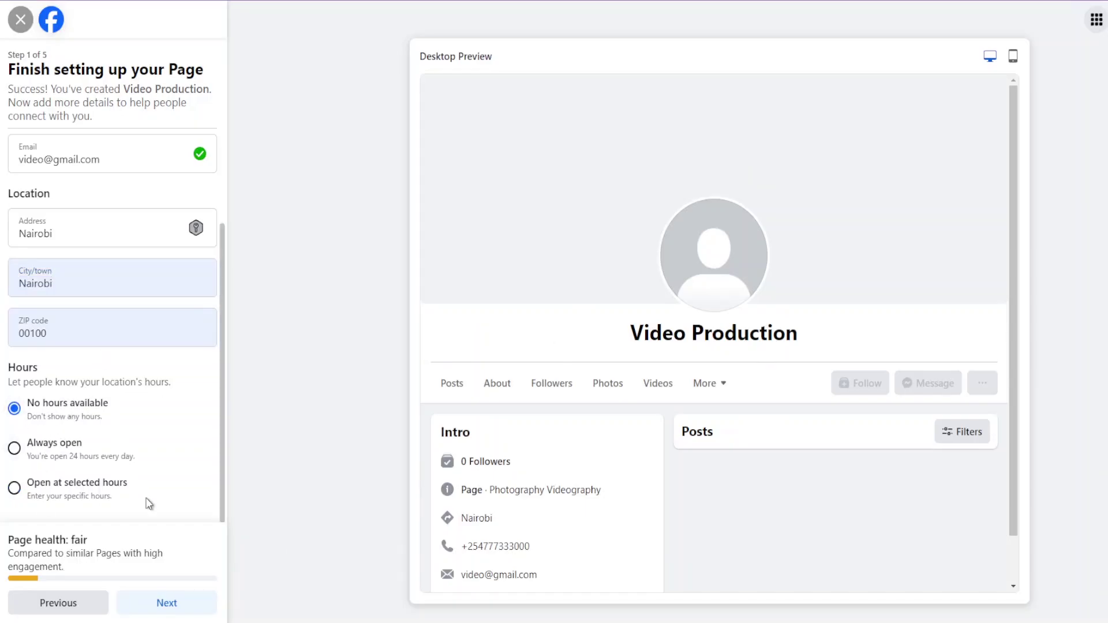
click(188, 610)
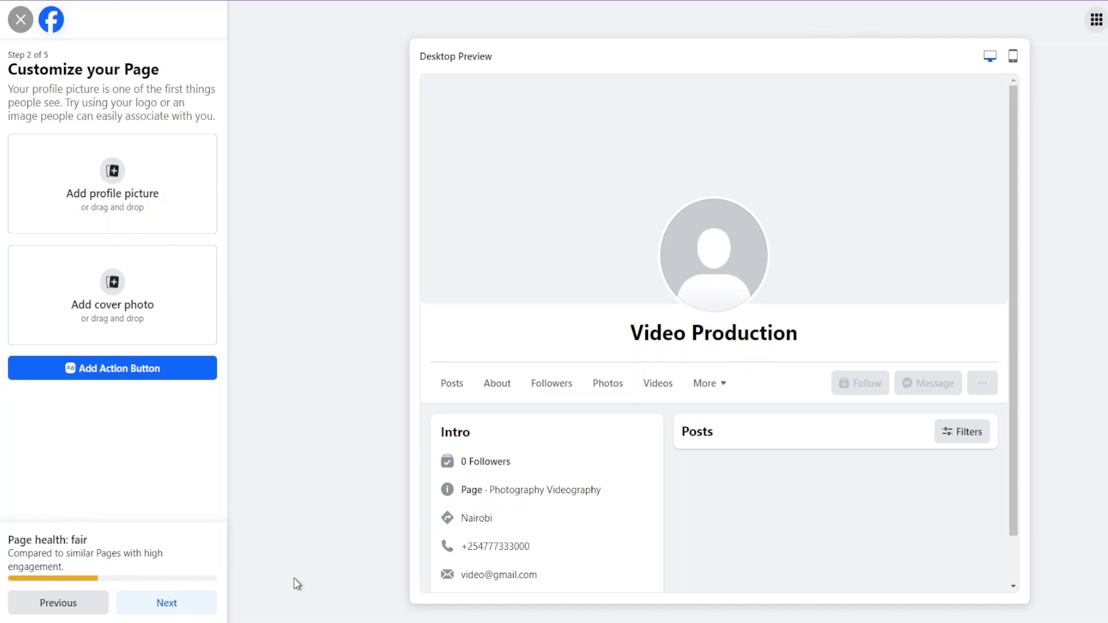
scroll(878, 192, down, 1)
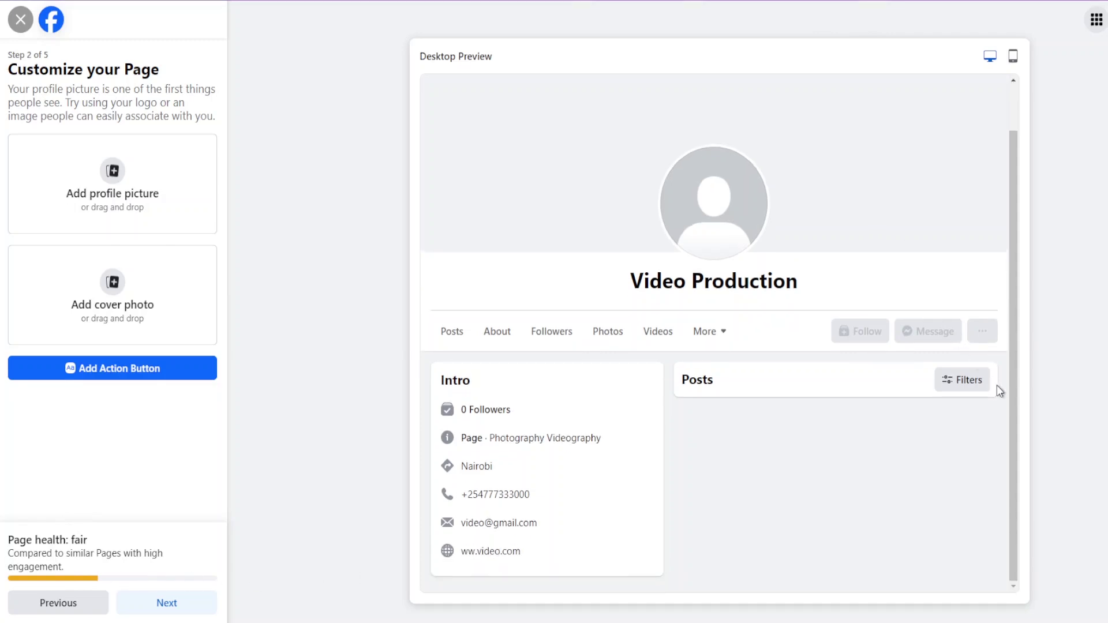
scroll(1003, 436, up, 1)
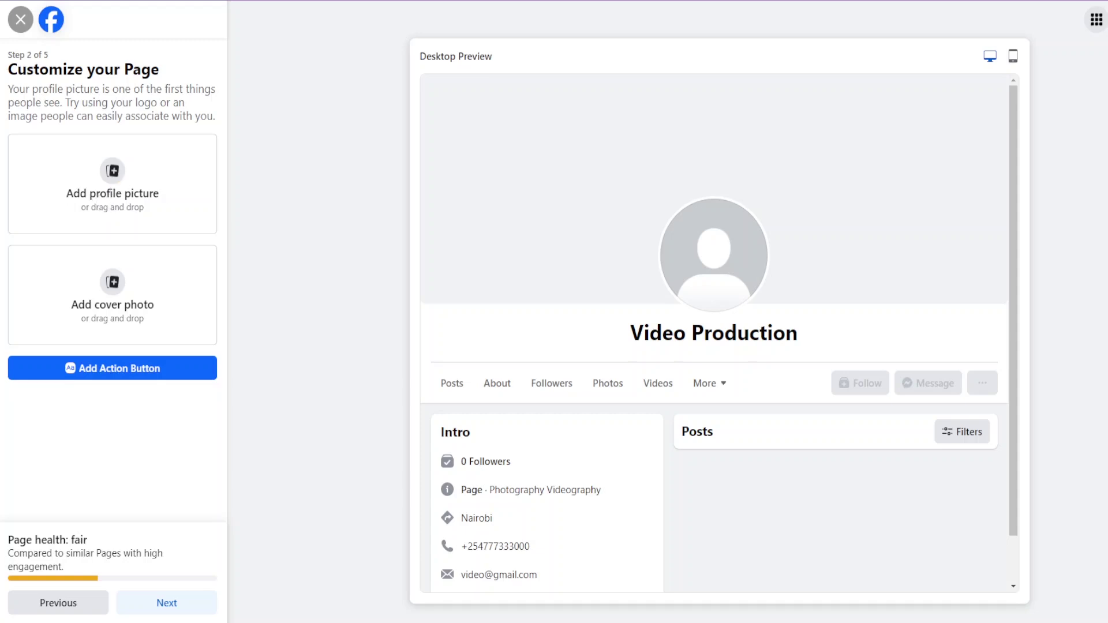
Add the colourful abstract cover photo, nudge it into position, and start adding an action button.
click(160, 259)
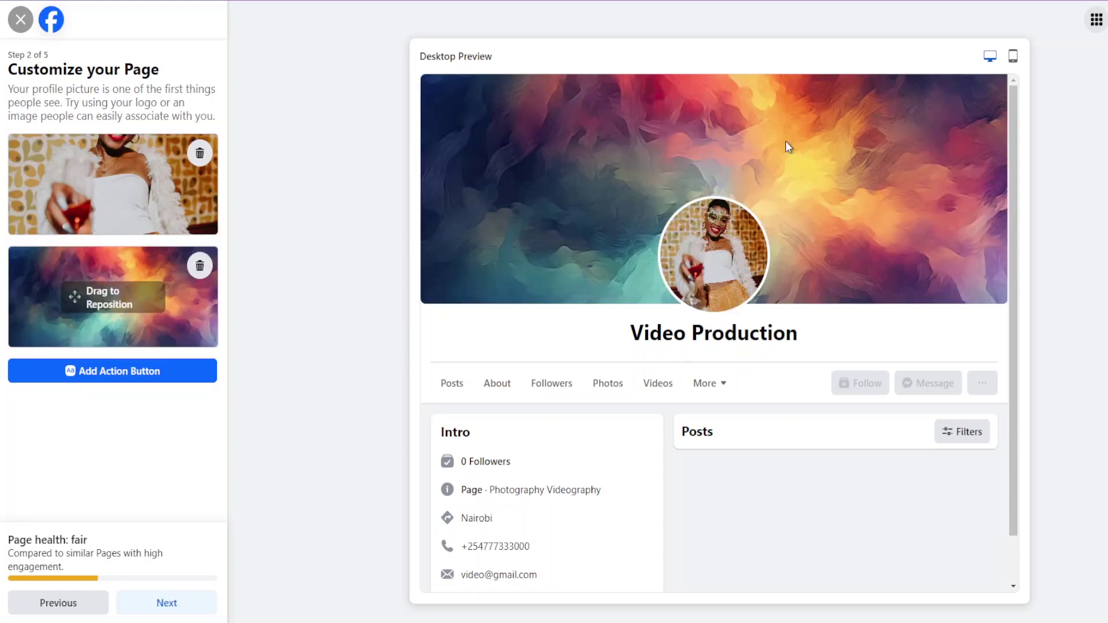
drag(194, 326, 196, 324)
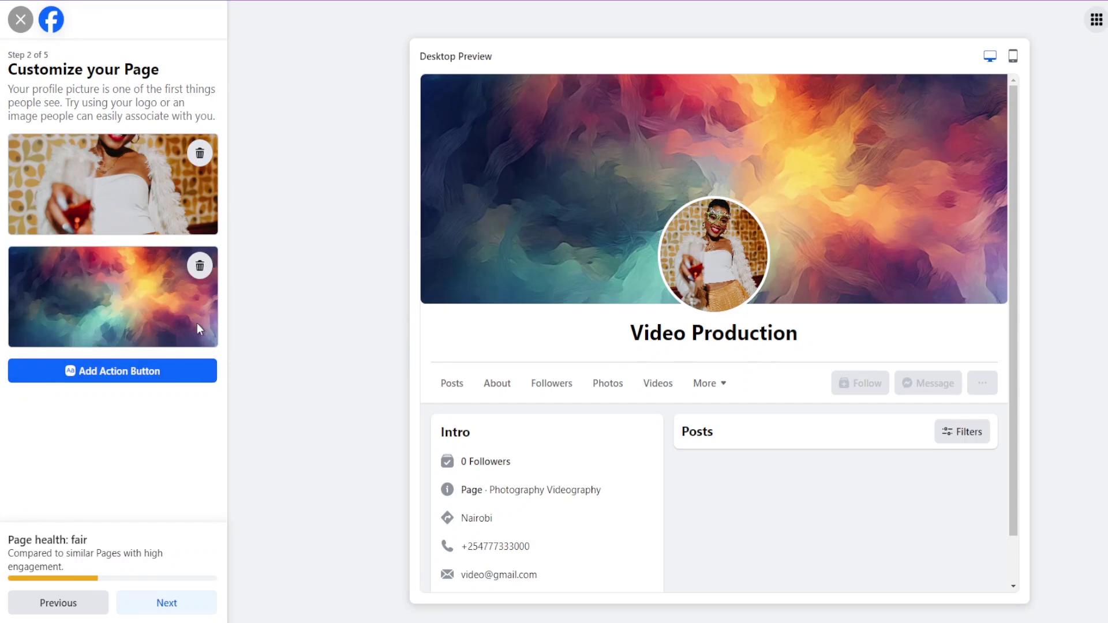
click(119, 372)
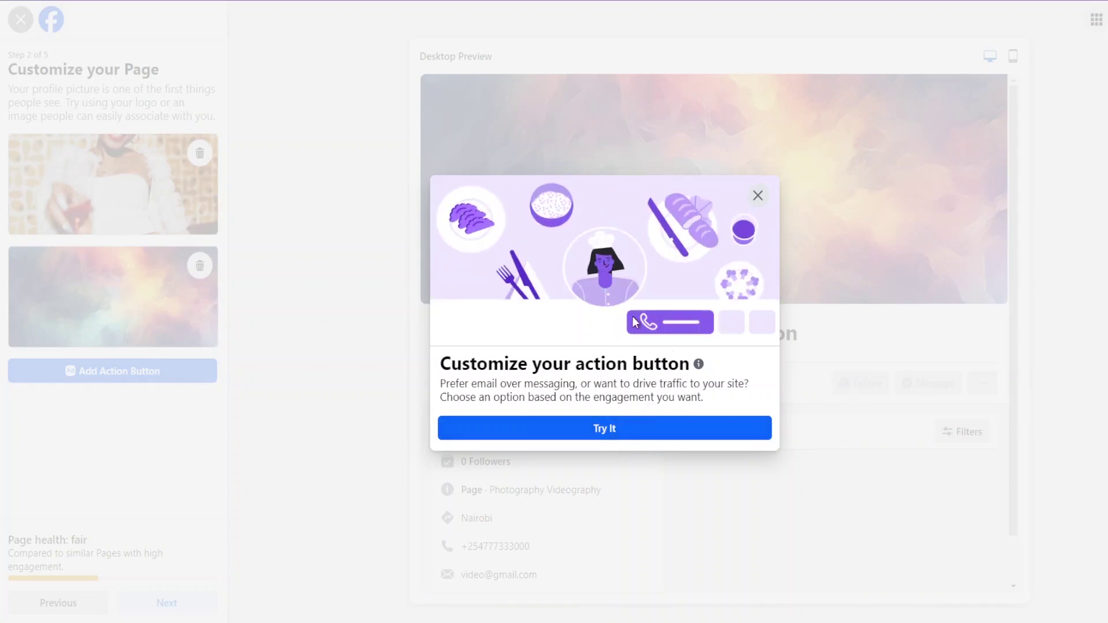
Pick Send message as the action button, linked to Video Production on Messenger.
click(607, 427)
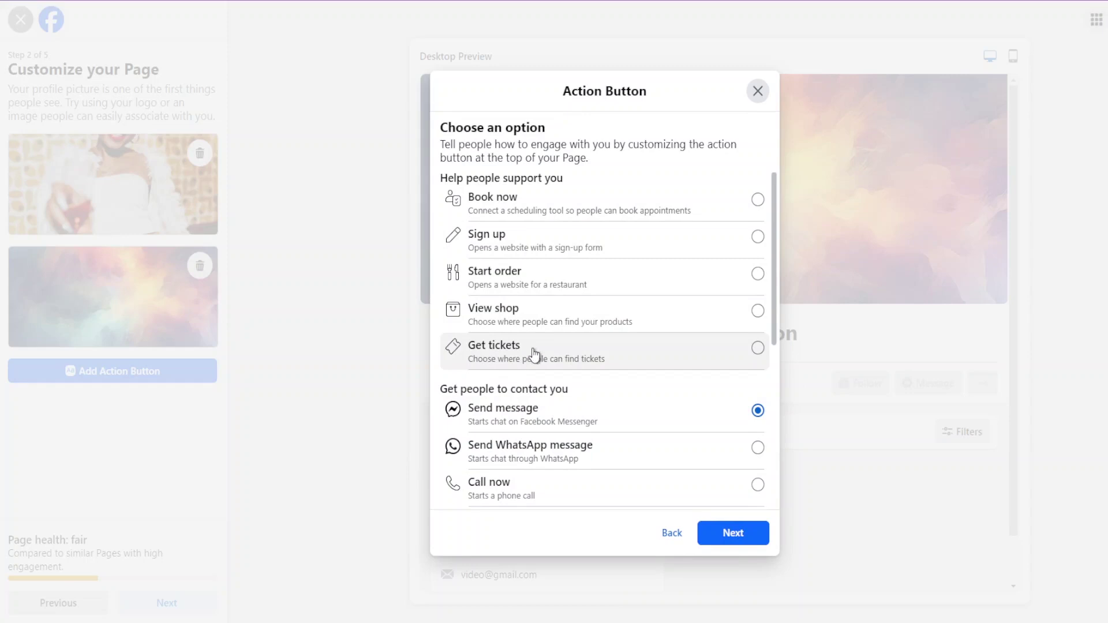
scroll(710, 353, down, 3)
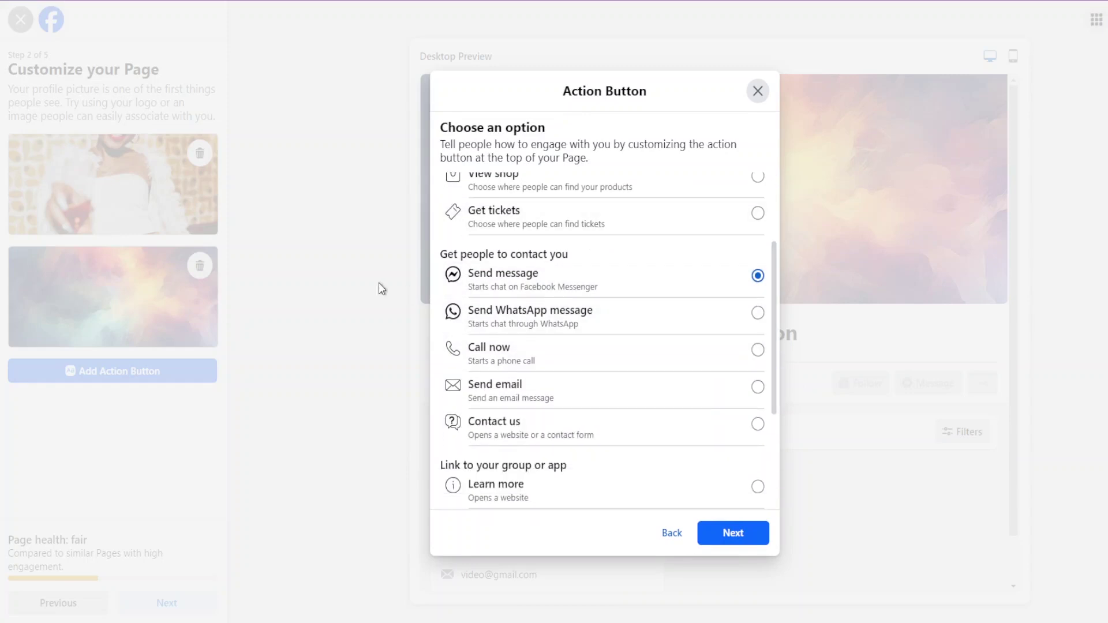
scroll(692, 241, up, 3)
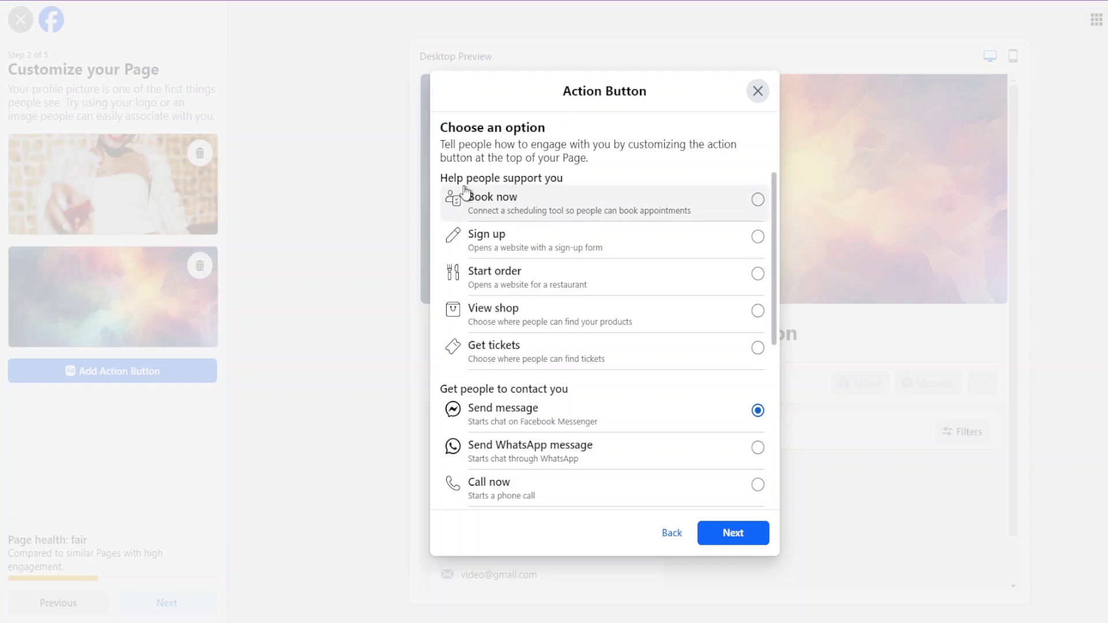
scroll(512, 220, down, 3)
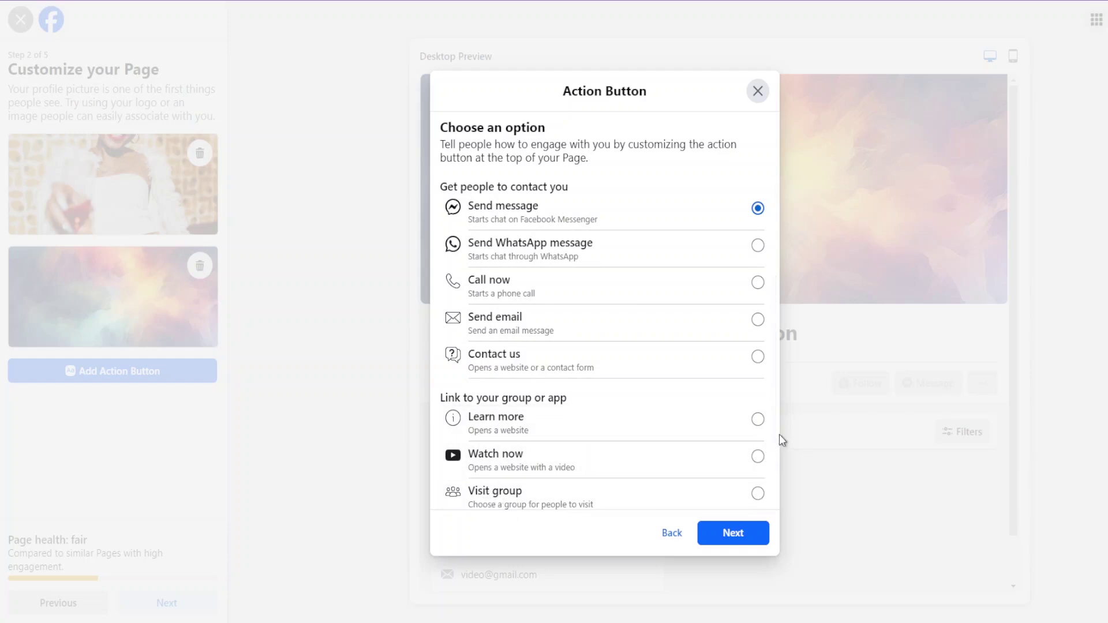
scroll(774, 427, down, 2)
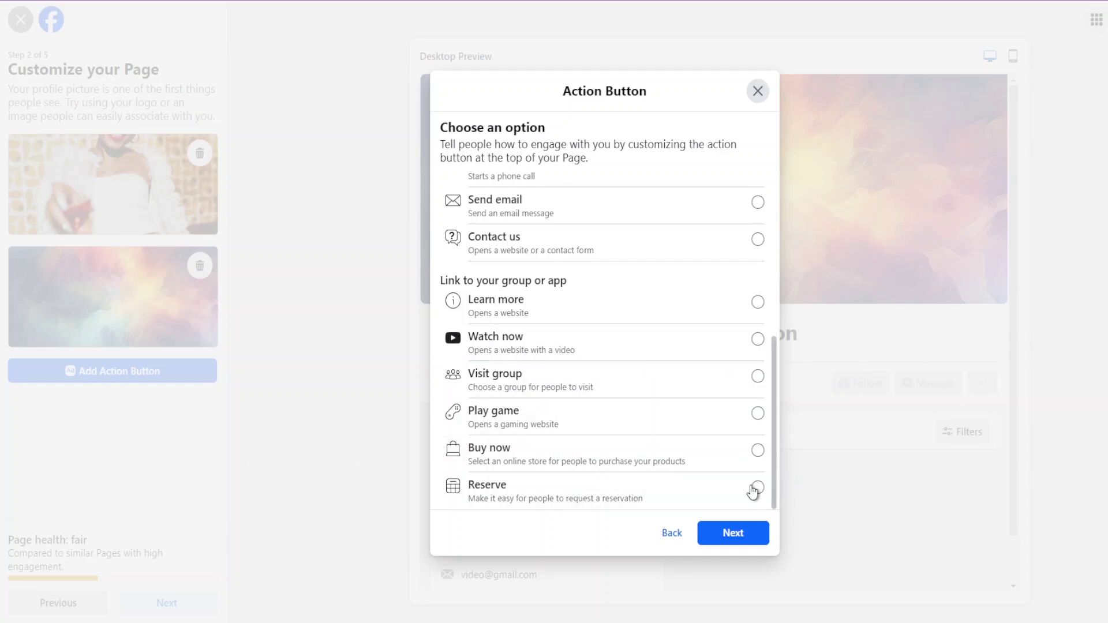
scroll(635, 457, up, 5)
scroll(635, 457, up, 1)
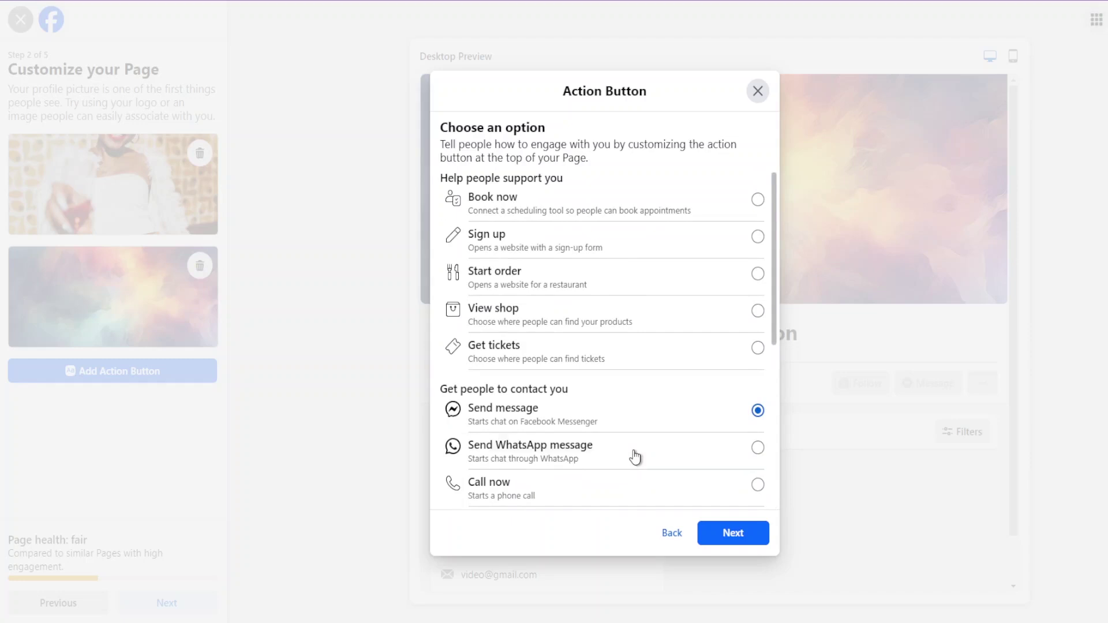
scroll(575, 346, down, 5)
scroll(574, 343, down, 1)
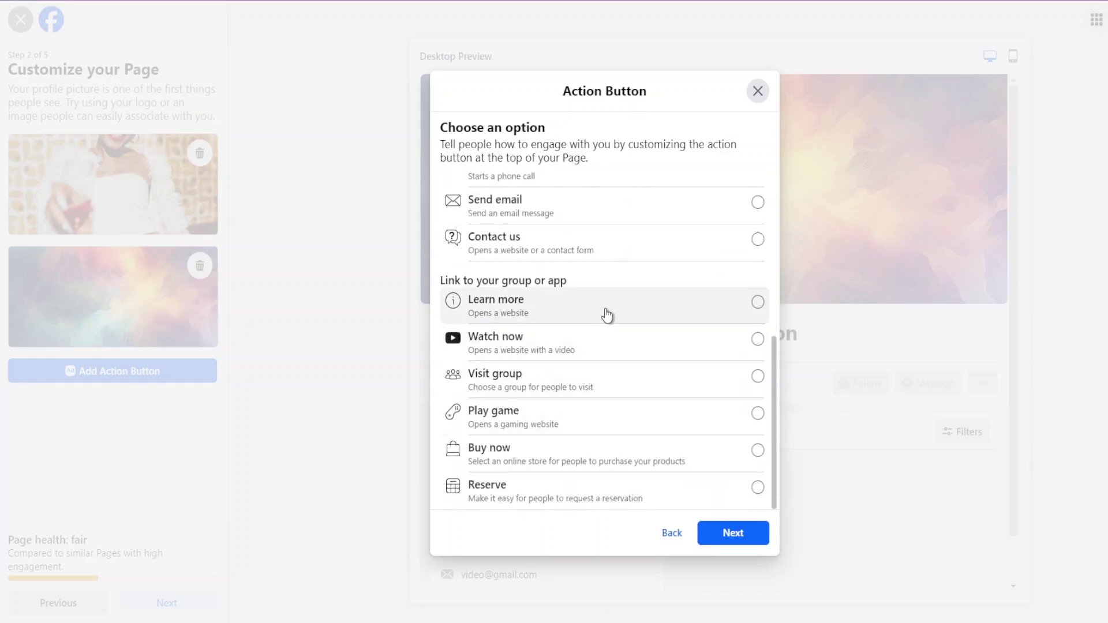
scroll(606, 314, up, 6)
scroll(606, 314, down, 1)
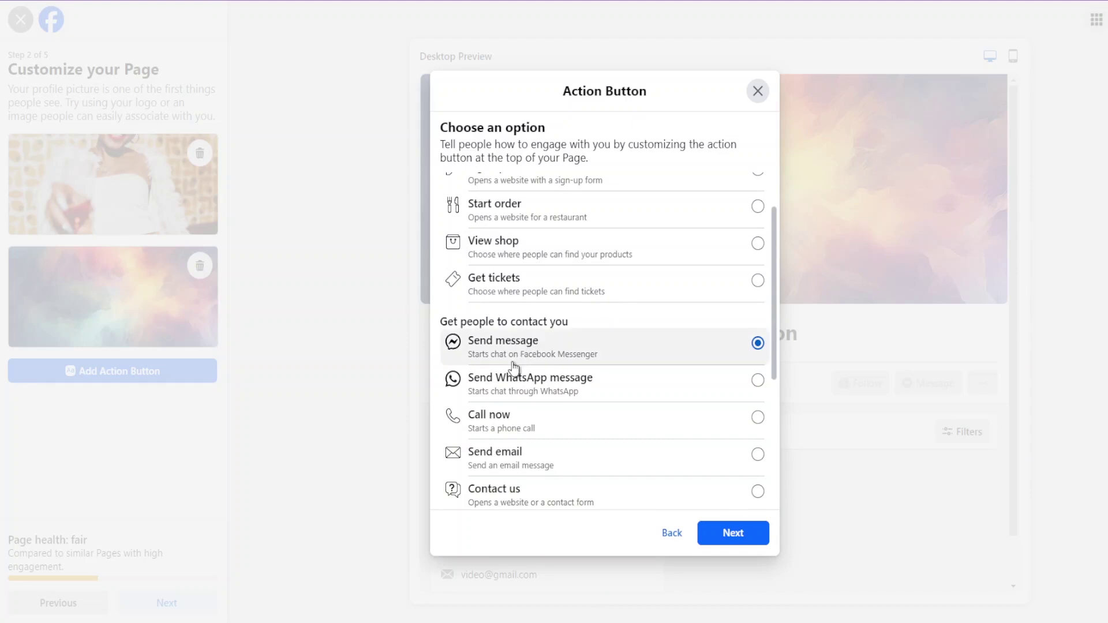
click(728, 535)
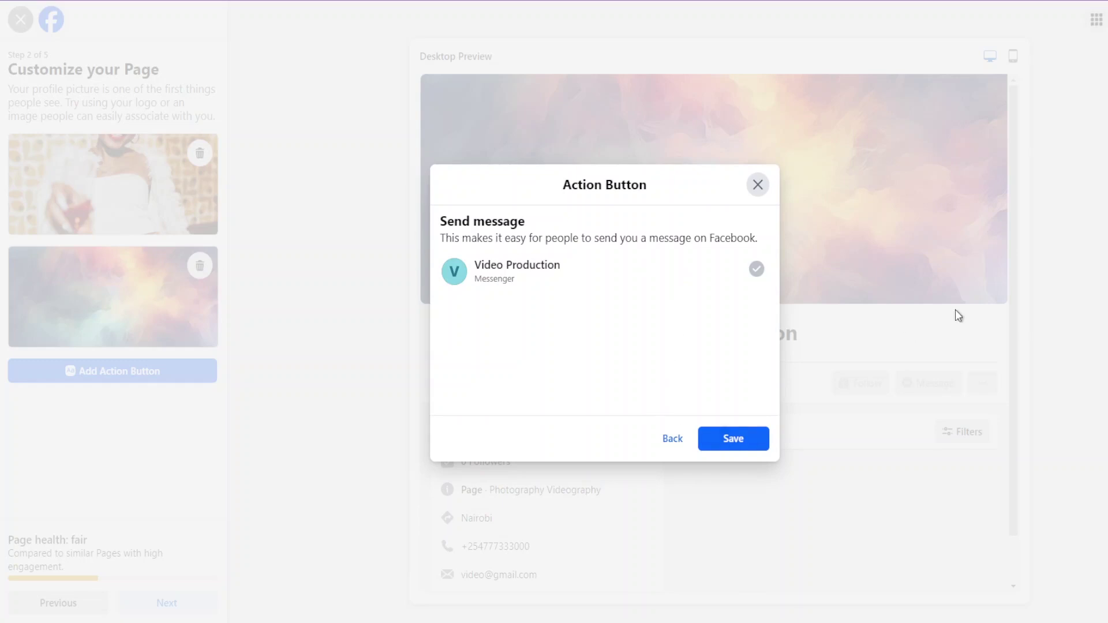
Save Send message as the Page's action button and continue to the WhatsApp step.
click(724, 443)
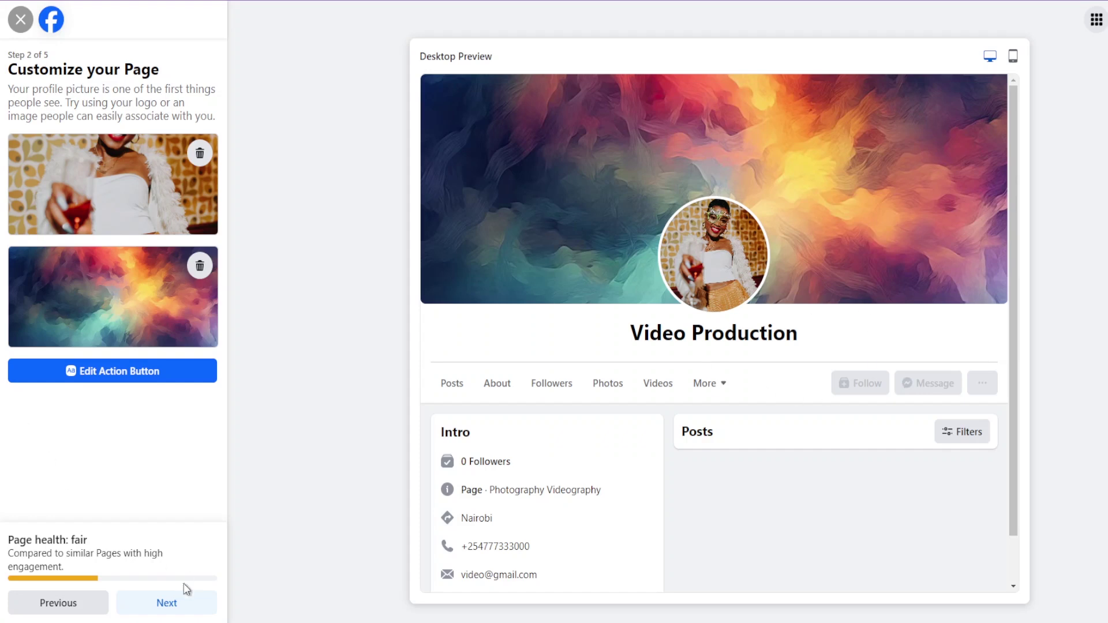
click(176, 604)
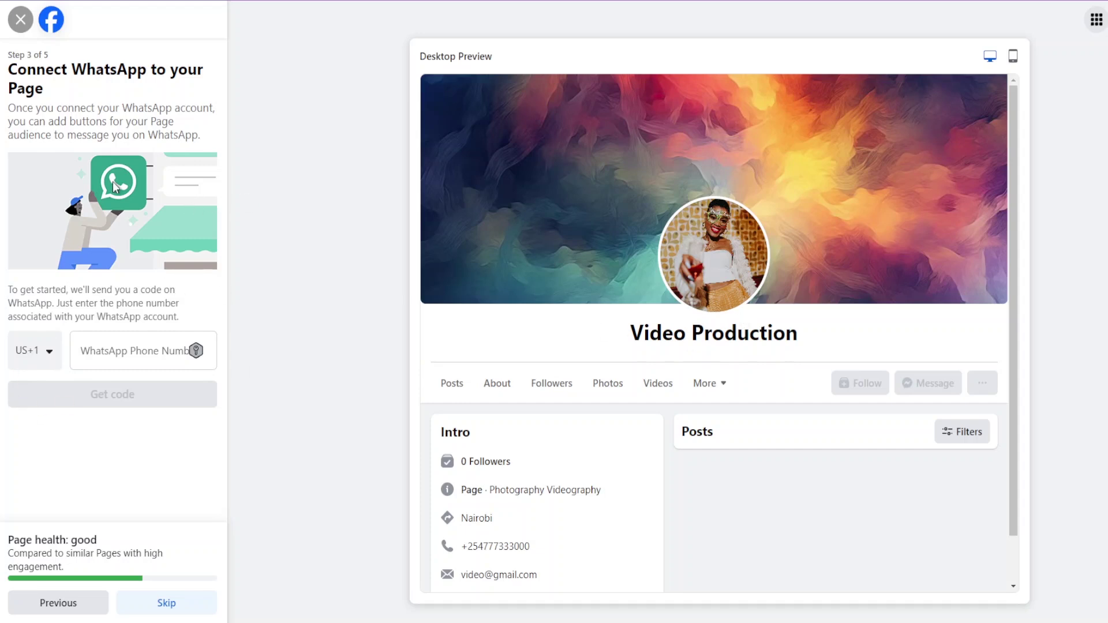
Leave the WhatsApp phone number blank and skip connecting WhatsApp.
click(108, 340)
click(97, 437)
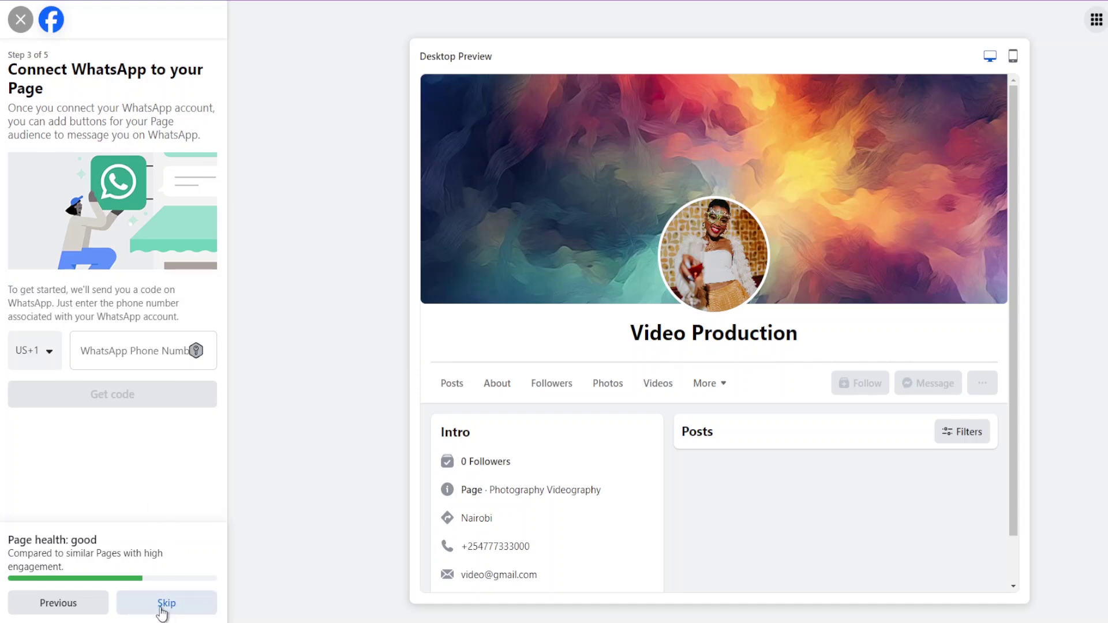
click(161, 608)
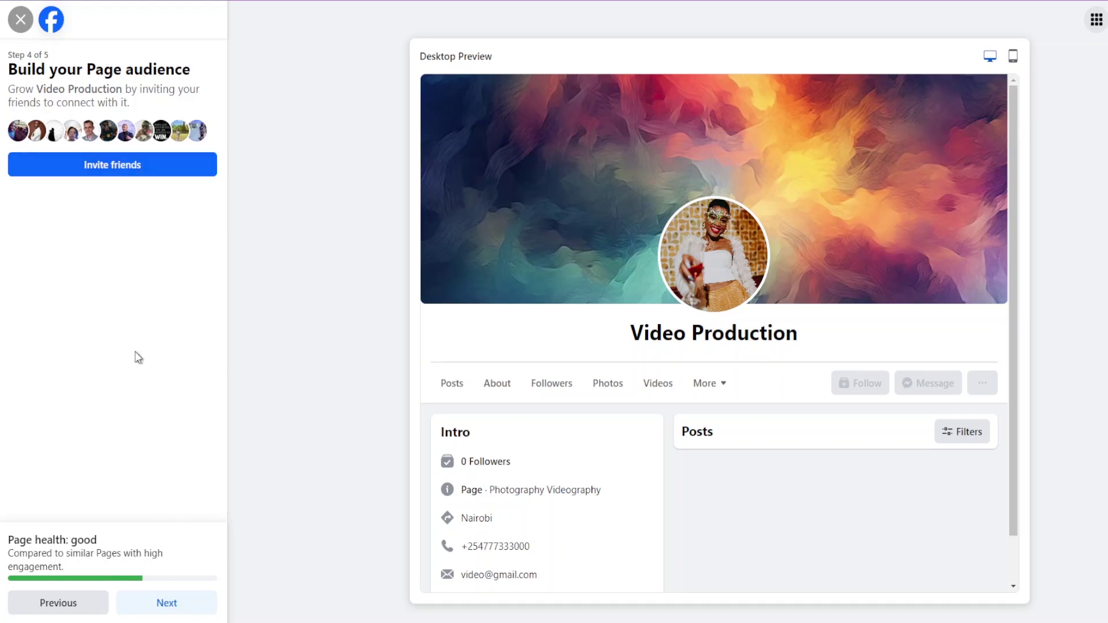
Skip inviting friends, switch off Page notifications on the profile, and finish setup.
click(184, 613)
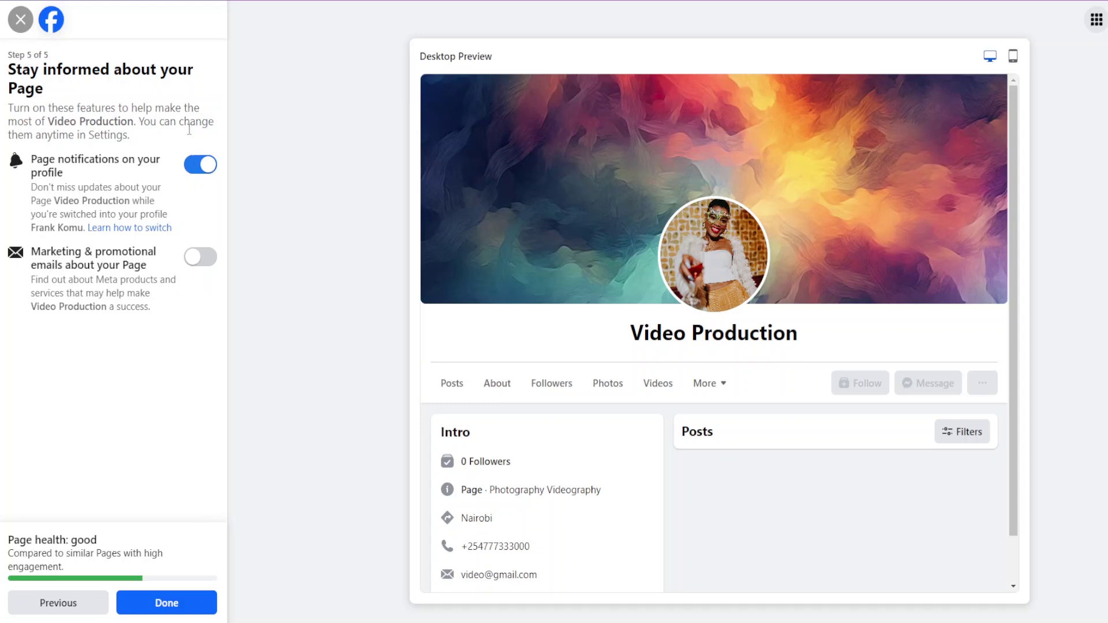
click(194, 168)
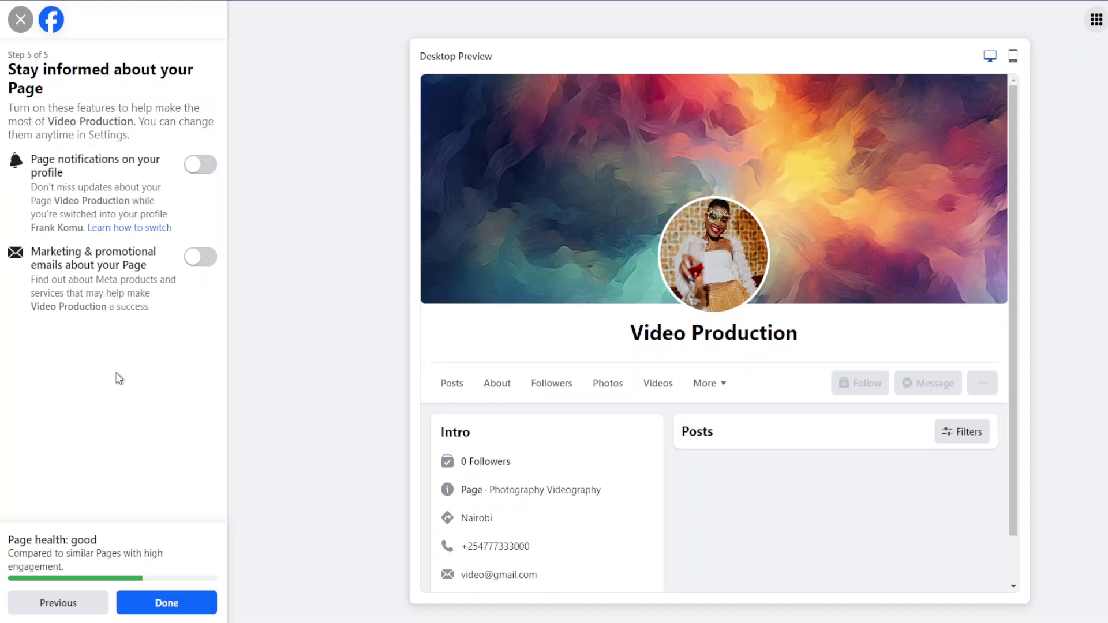
click(175, 609)
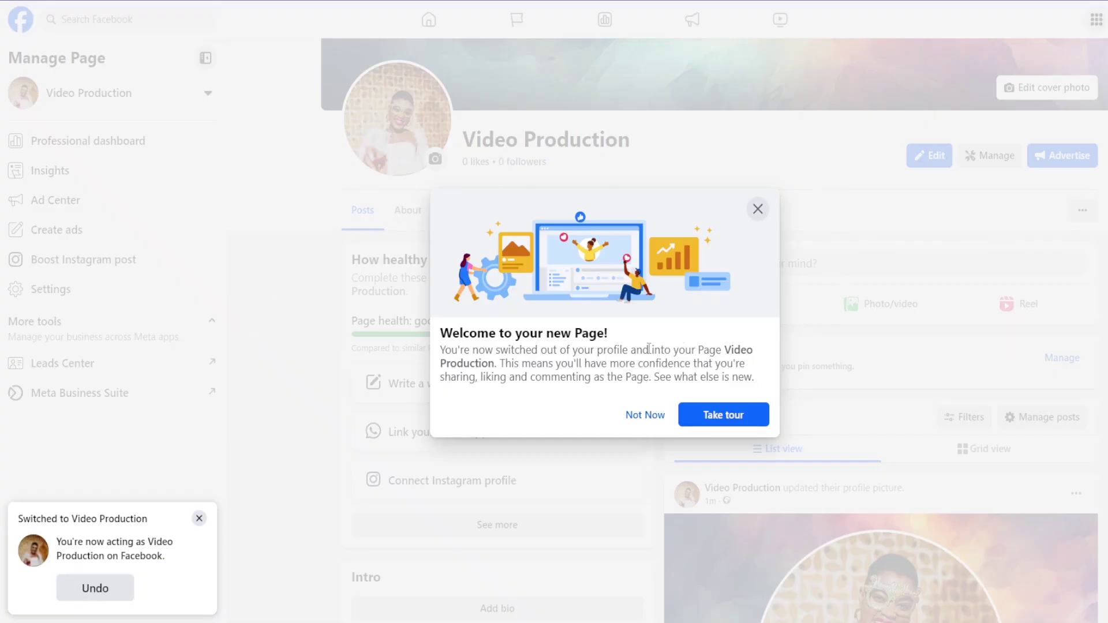
Go through the Video Production welcome tour, then open the Page's dashboard via Manage.
click(734, 426)
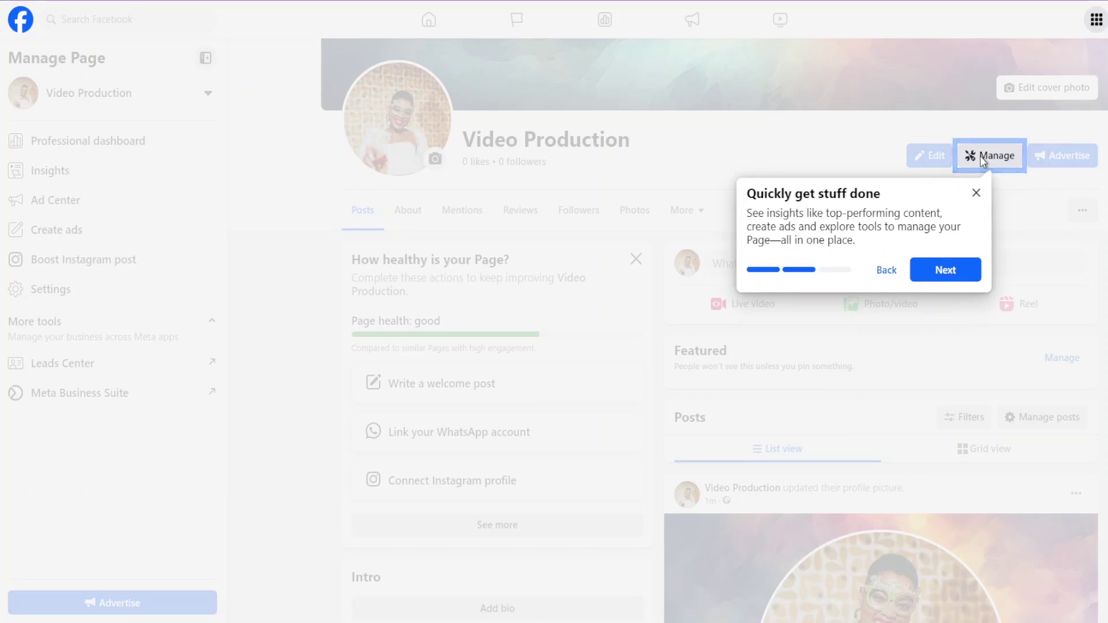
click(945, 270)
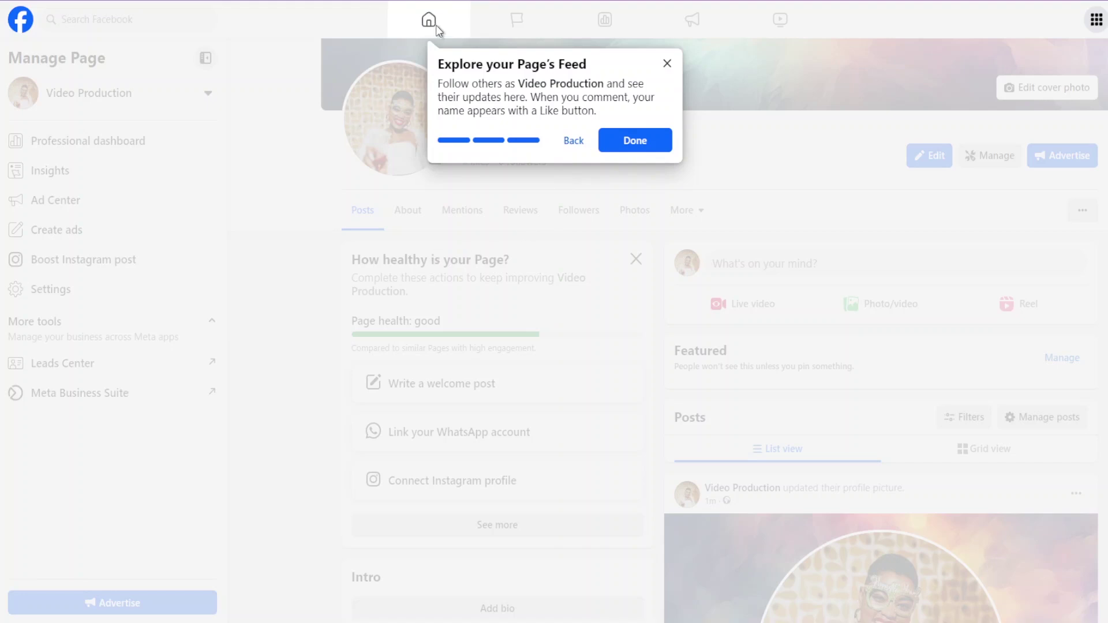
click(638, 142)
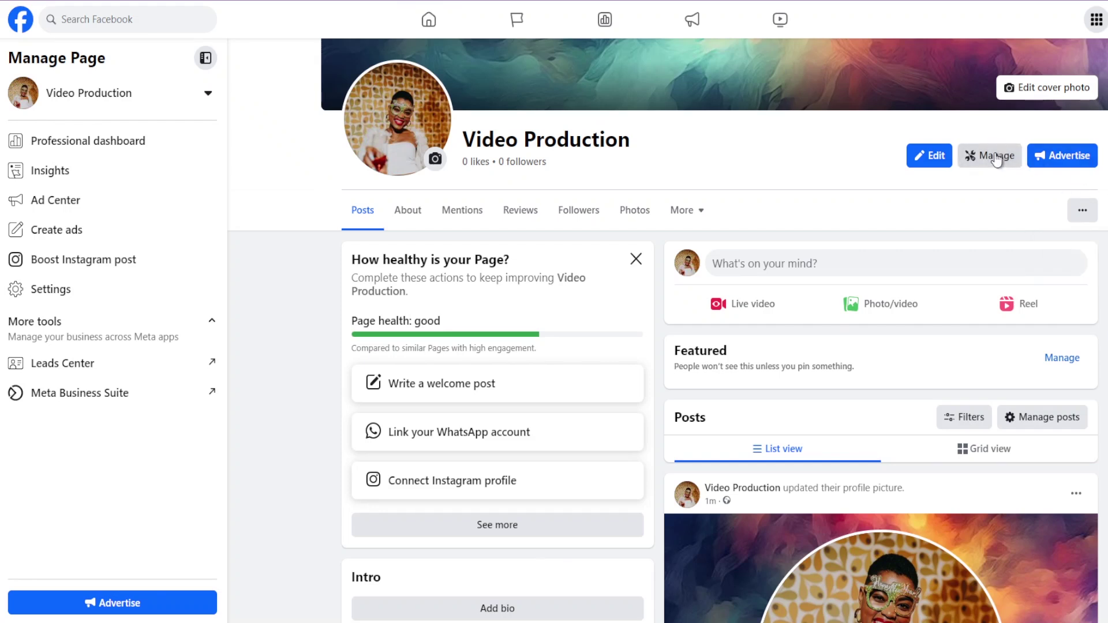
click(997, 160)
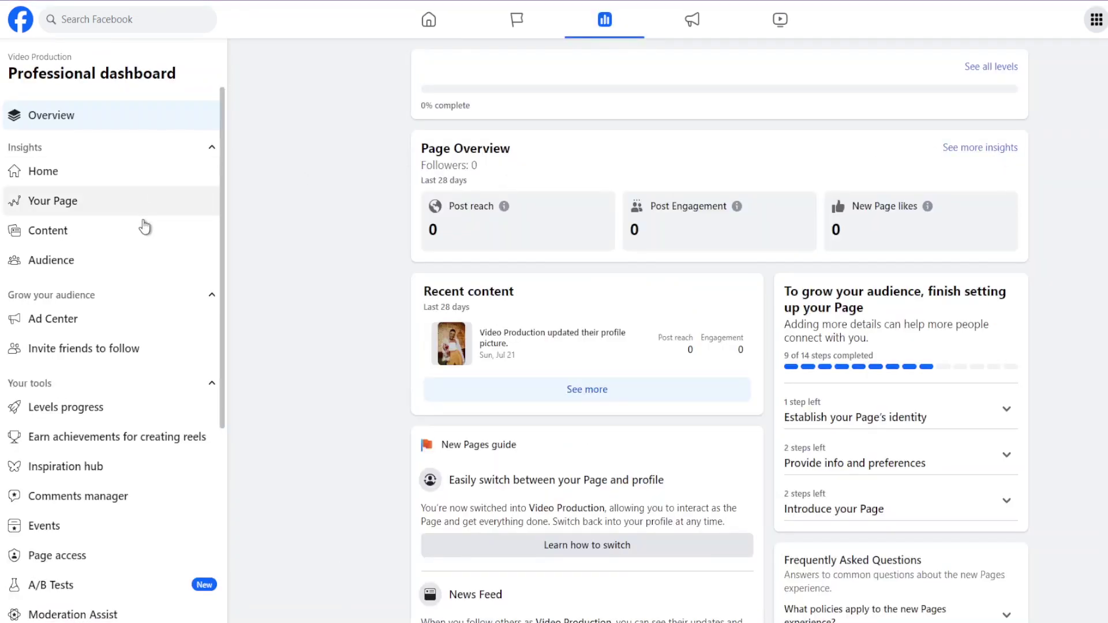
Open Page access under Your tools in the dashboard sidebar.
scroll(719, 329, down, 5)
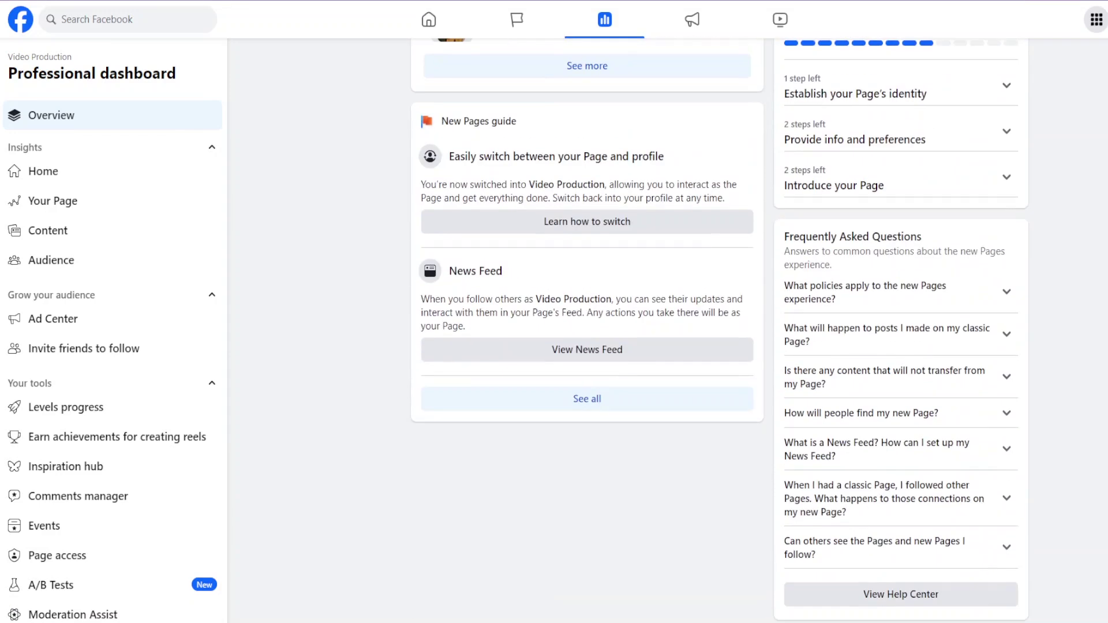
scroll(719, 329, up, 5)
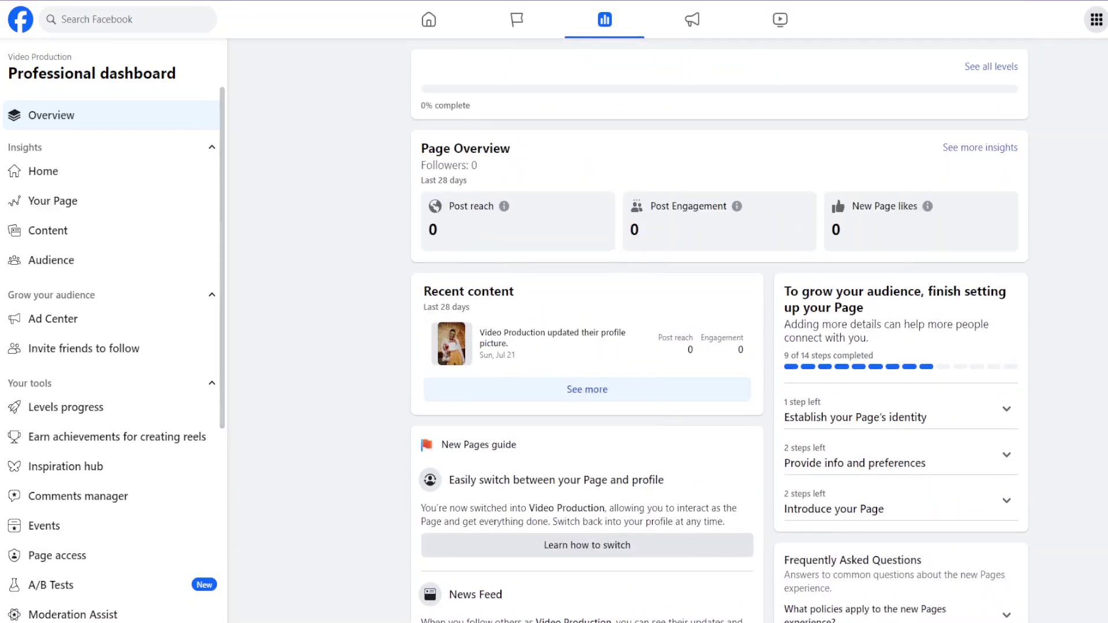
scroll(113, 162, down, 3)
scroll(113, 162, down, 3)
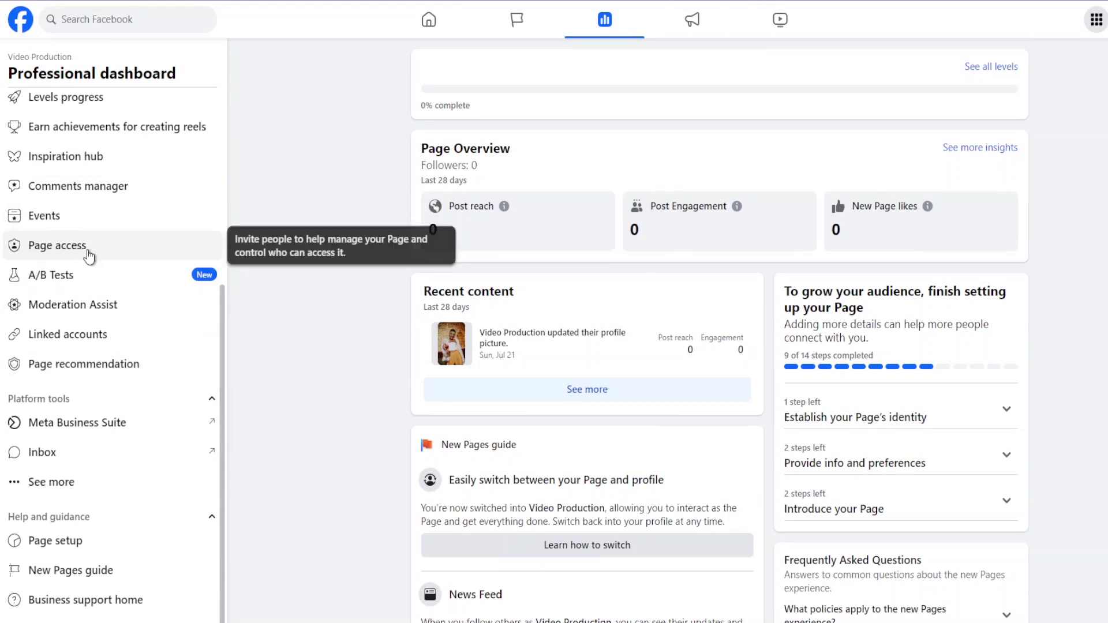
scroll(90, 258, up, 6)
scroll(89, 258, down, 6)
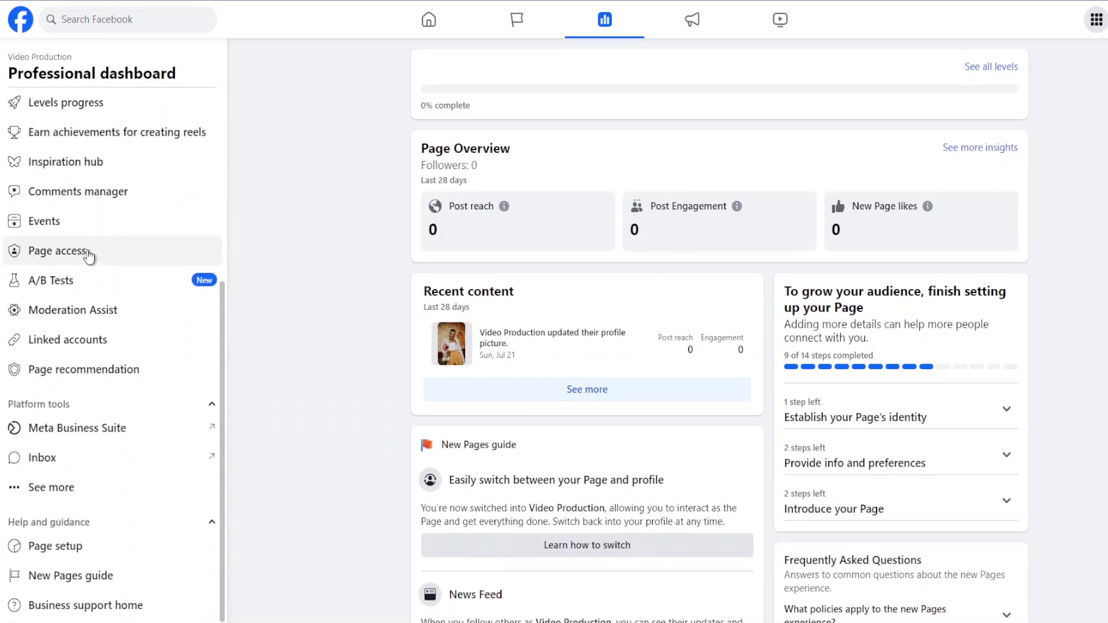
scroll(92, 257, up, 3)
scroll(91, 256, up, 3)
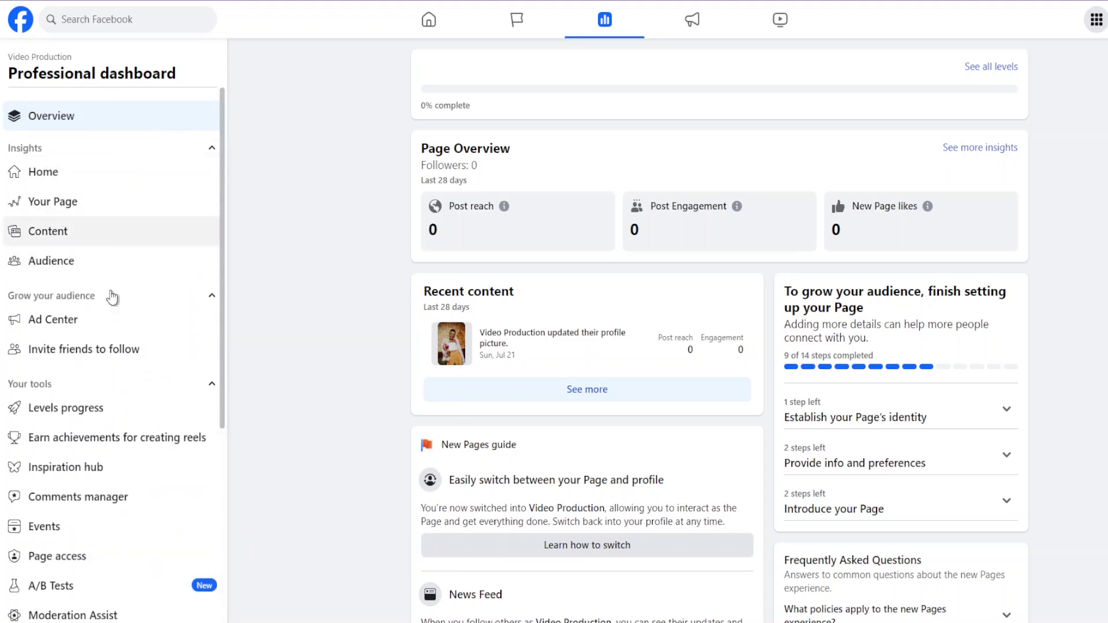
scroll(128, 347, down, 3)
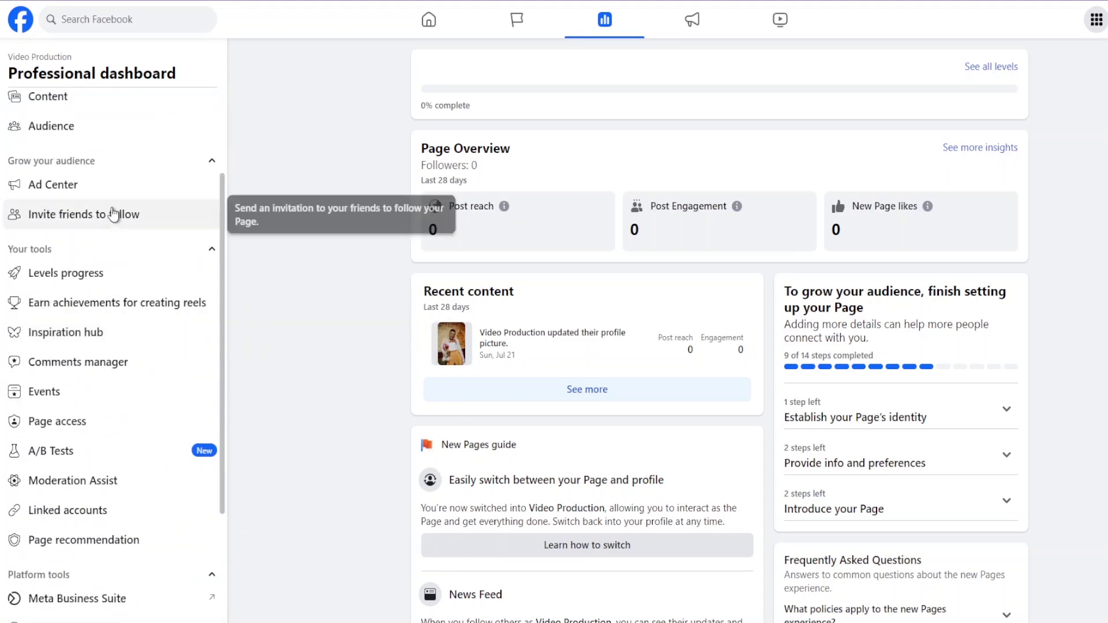
click(107, 434)
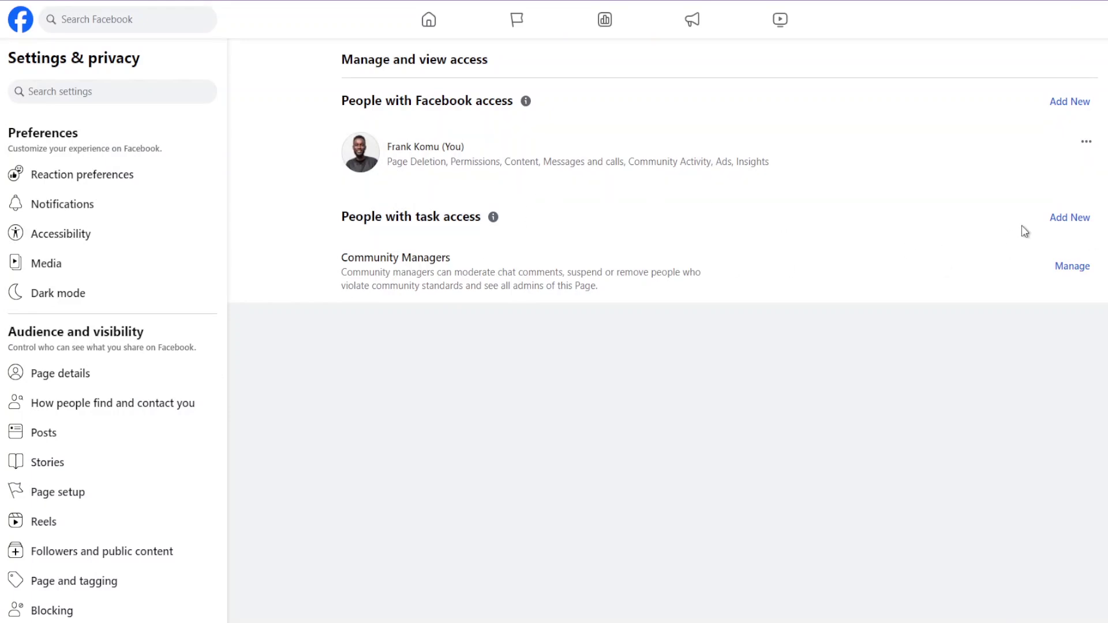
Start adding a person with Facebook access, cancel the dialog, and go back to the dashboard.
click(1070, 103)
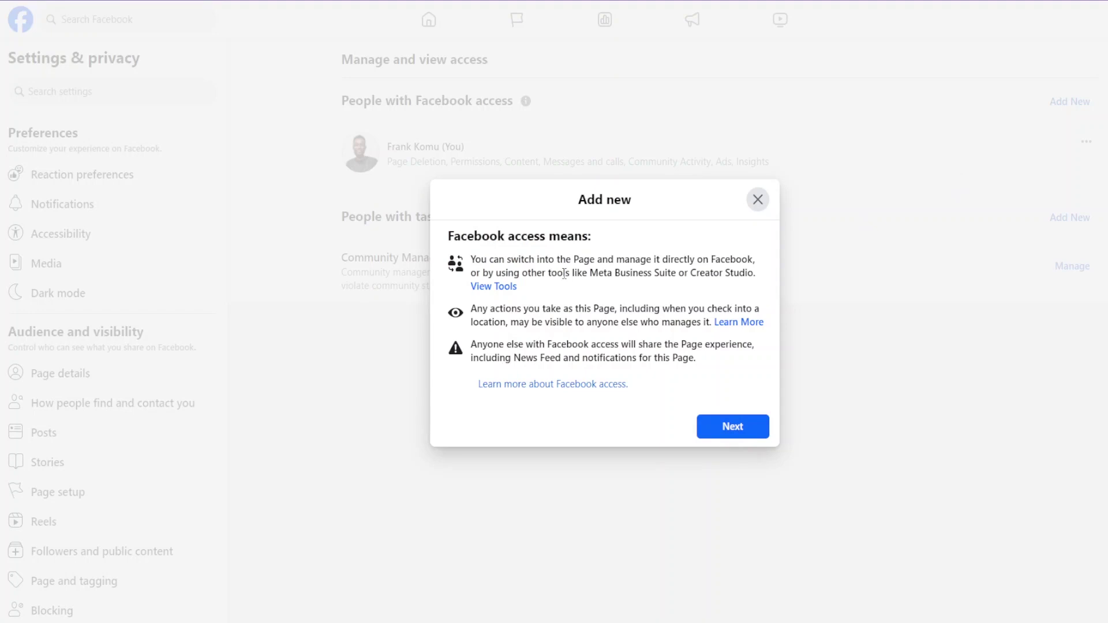
click(738, 434)
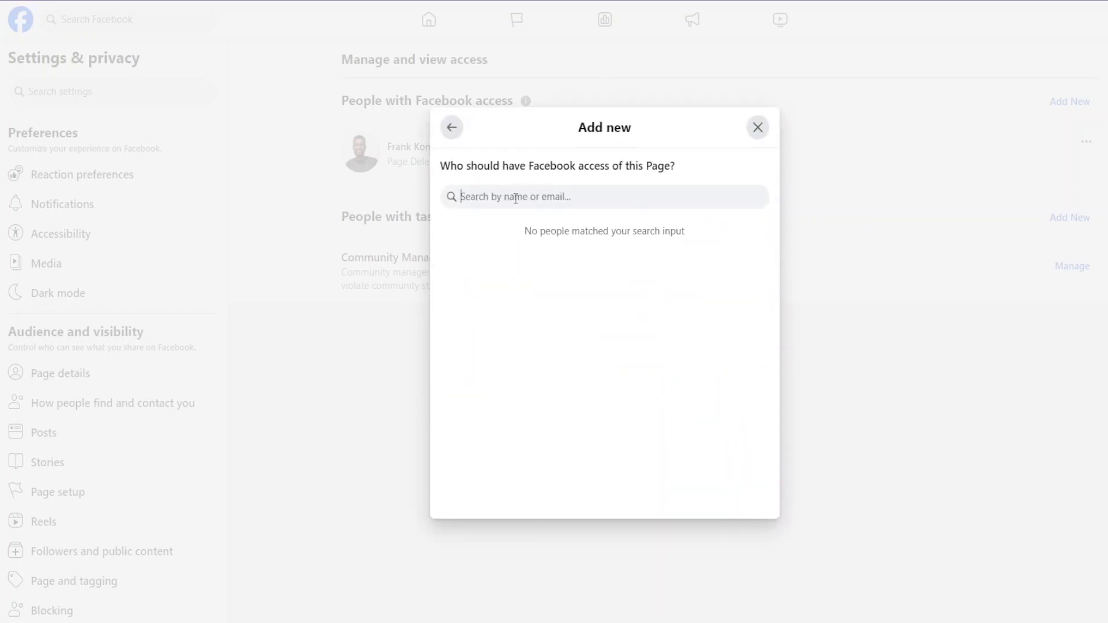
click(758, 128)
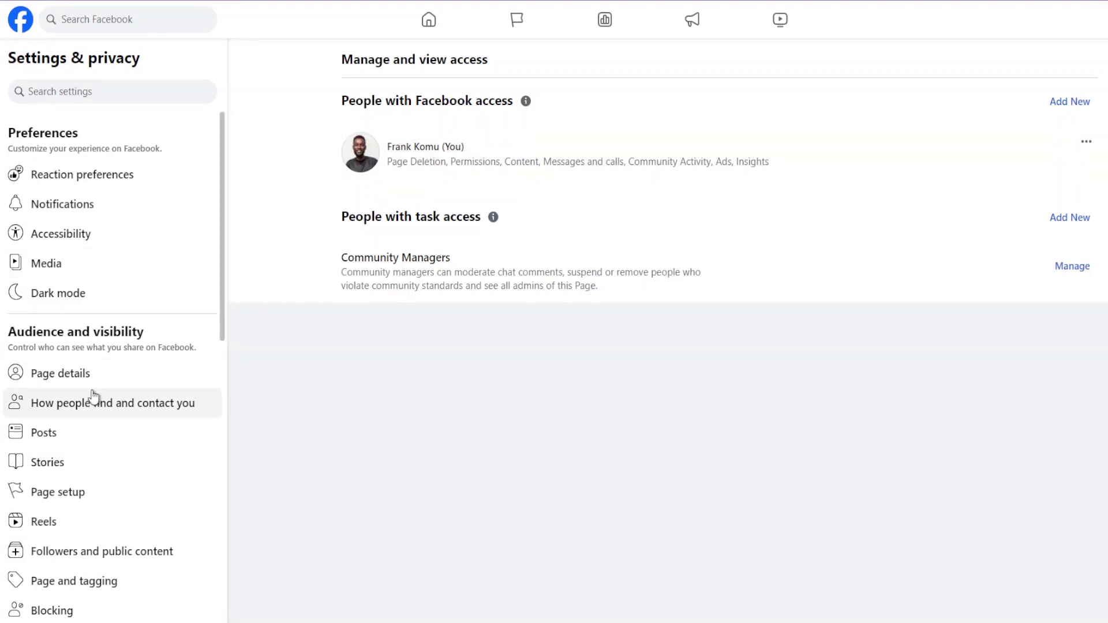
scroll(92, 396, down, 7)
scroll(94, 397, up, 7)
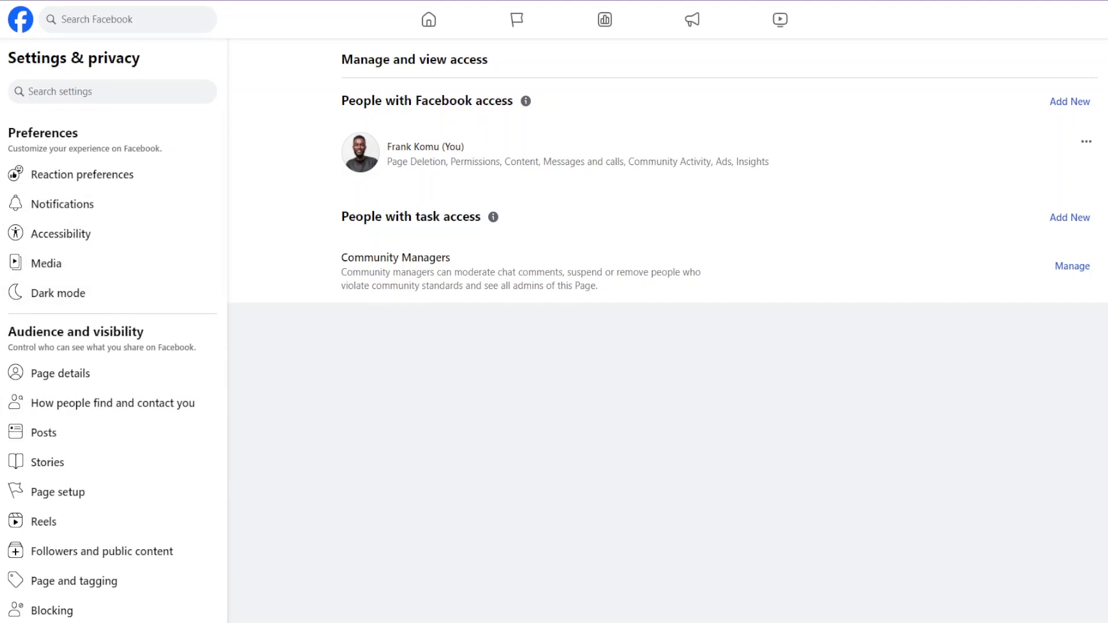
click(604, 19)
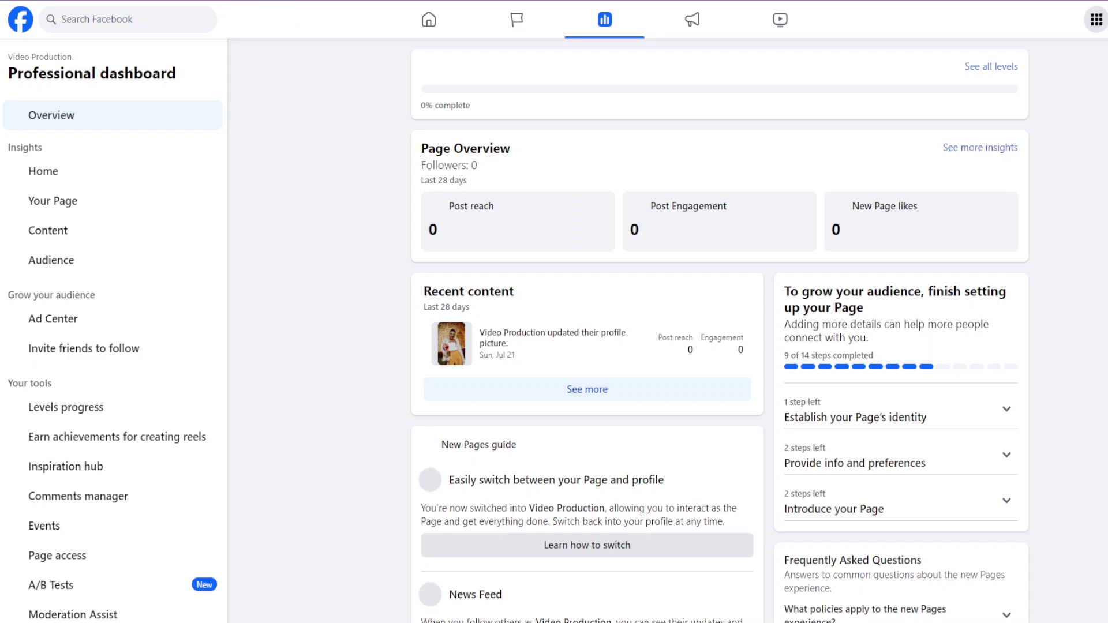
Open Page recommendation, then view Page Status showing no issues or violations.
scroll(107, 205, down, 5)
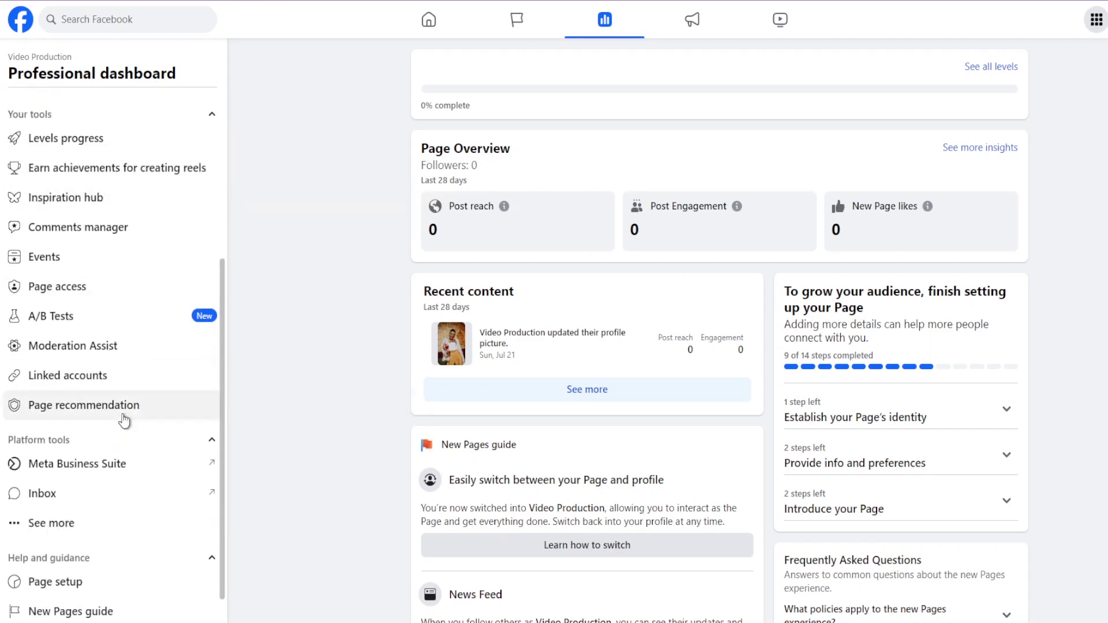
scroll(122, 410, down, 1)
click(106, 369)
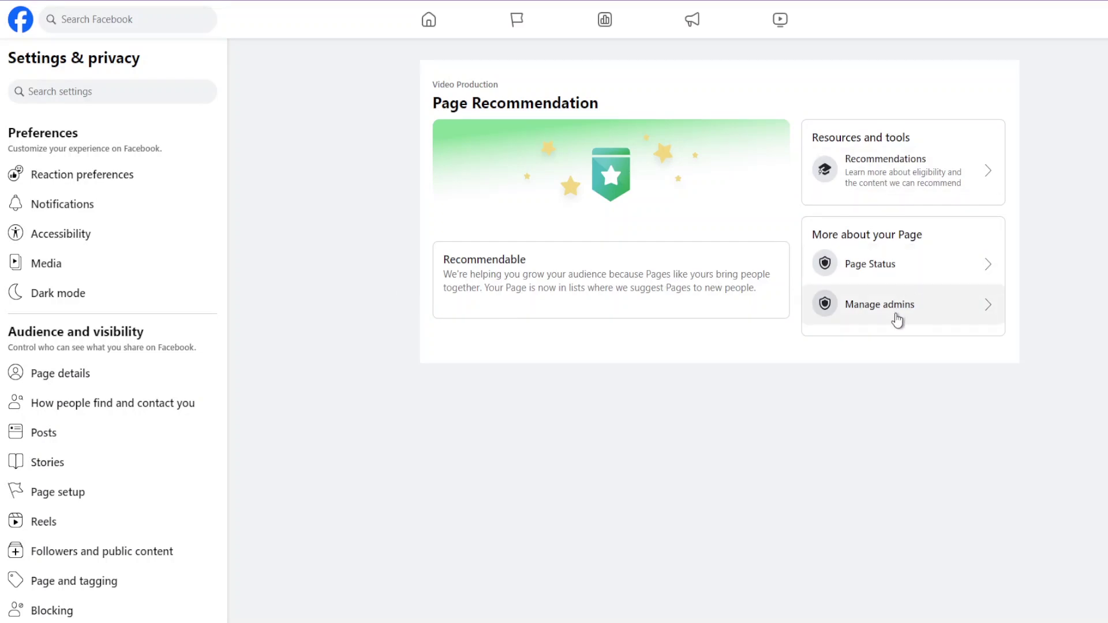
click(986, 266)
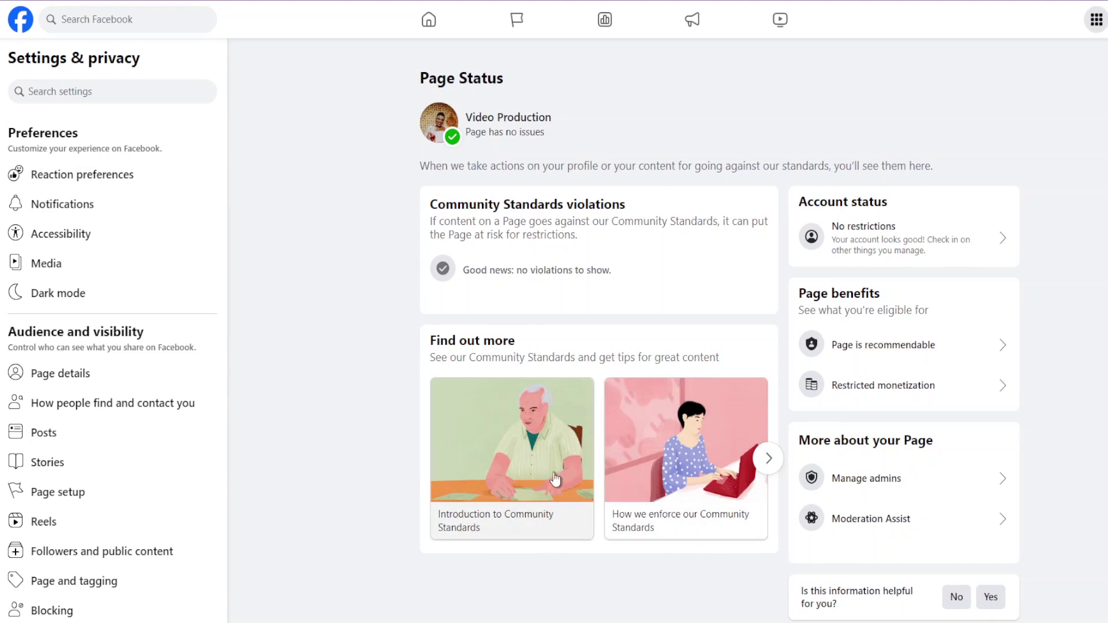
scroll(109, 413, down, 3)
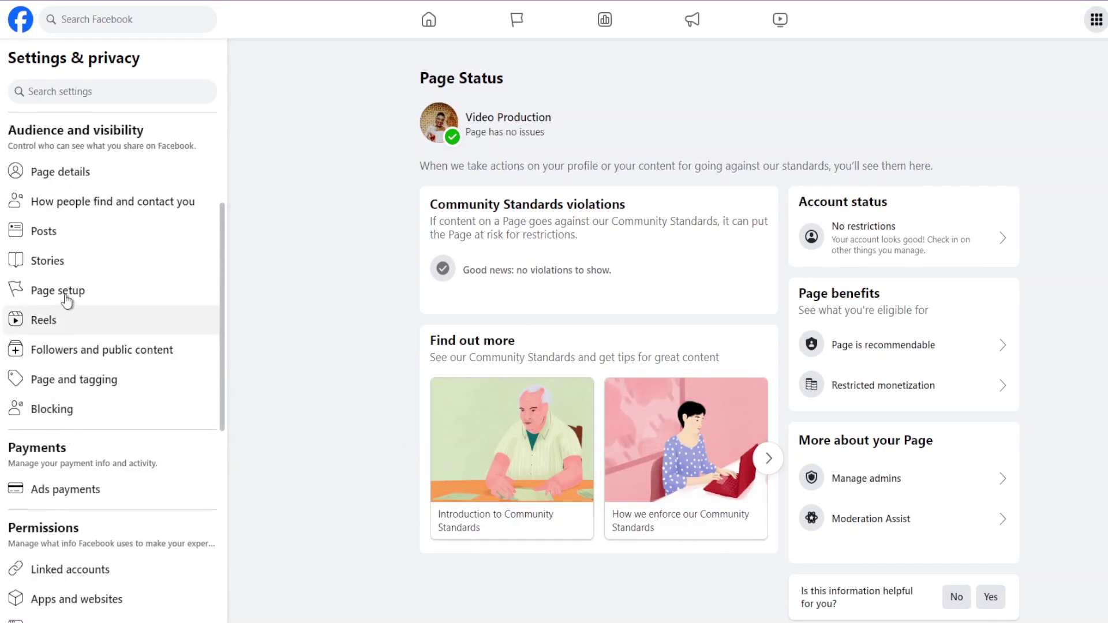
Open Page setup settings and view the Name and username entry.
click(98, 307)
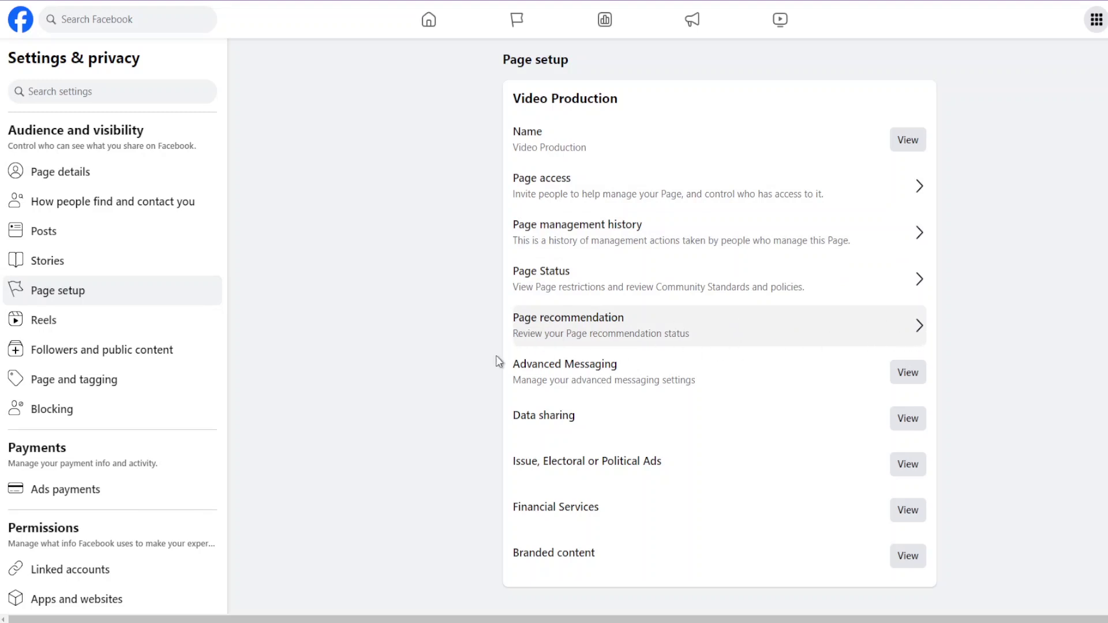
click(916, 139)
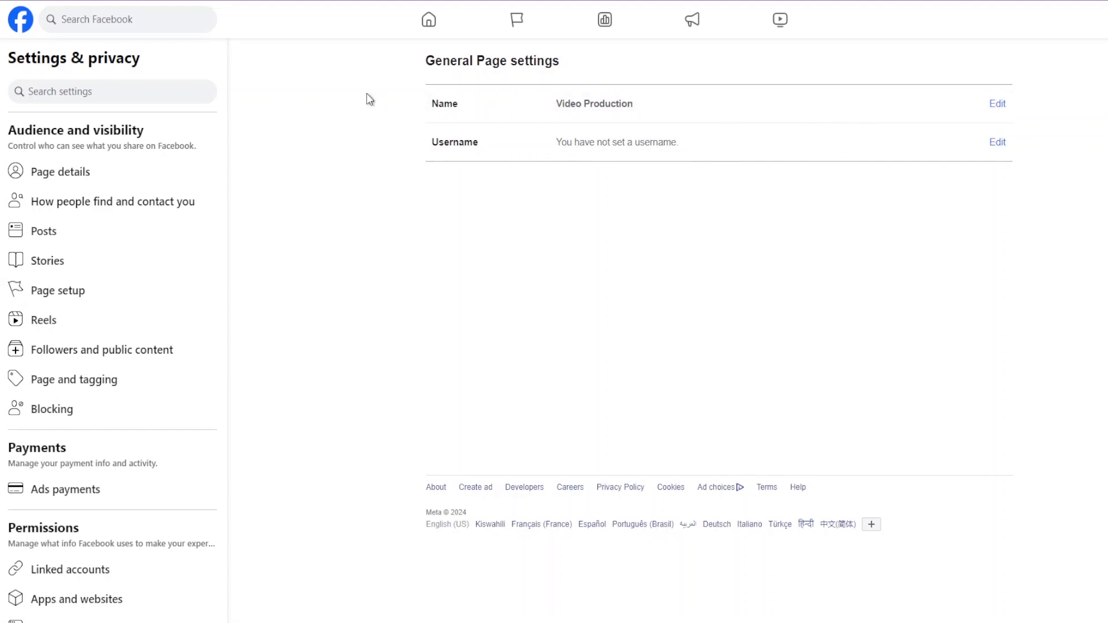
Try 'videoke' as the Page username, which is flagged as not available.
click(997, 143)
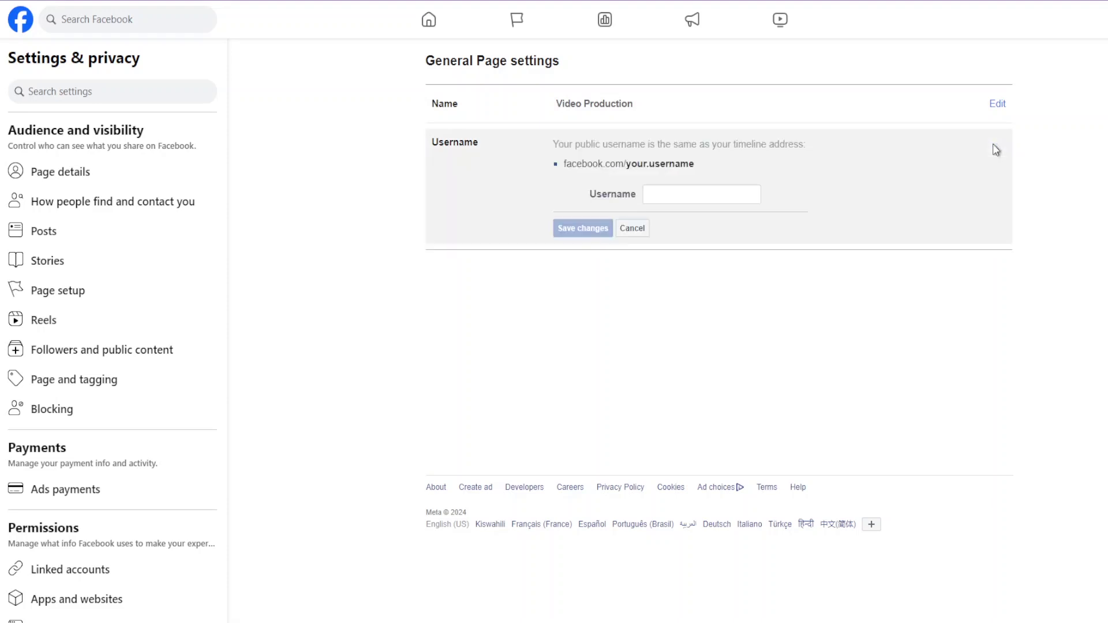
click(694, 197)
text(videoproduction)
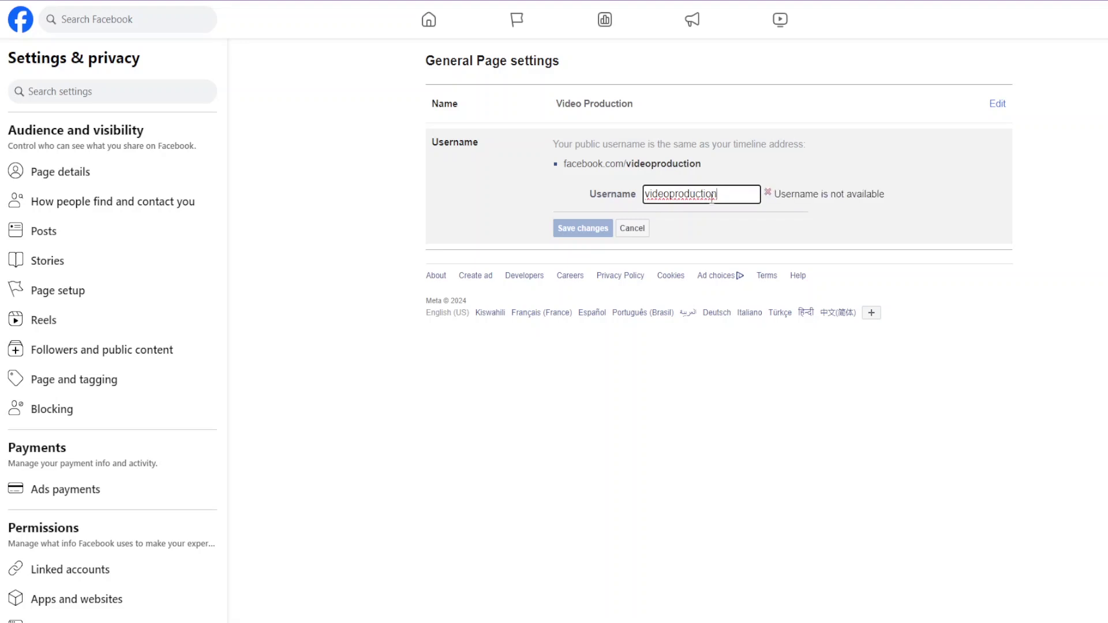
drag(714, 194, 669, 194)
text(ke)
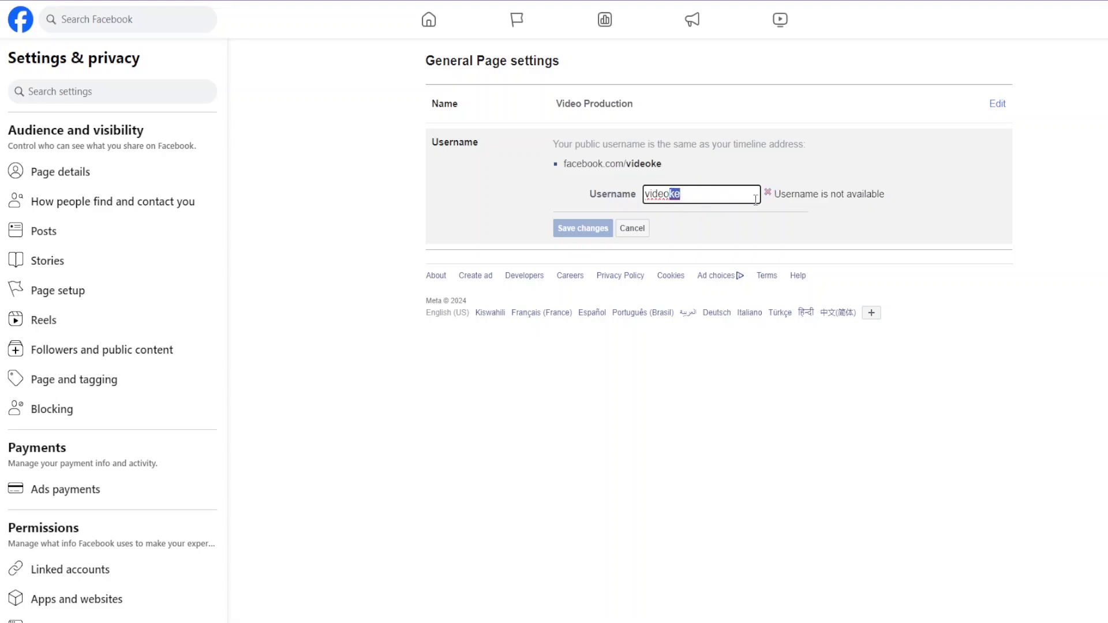
click(888, 165)
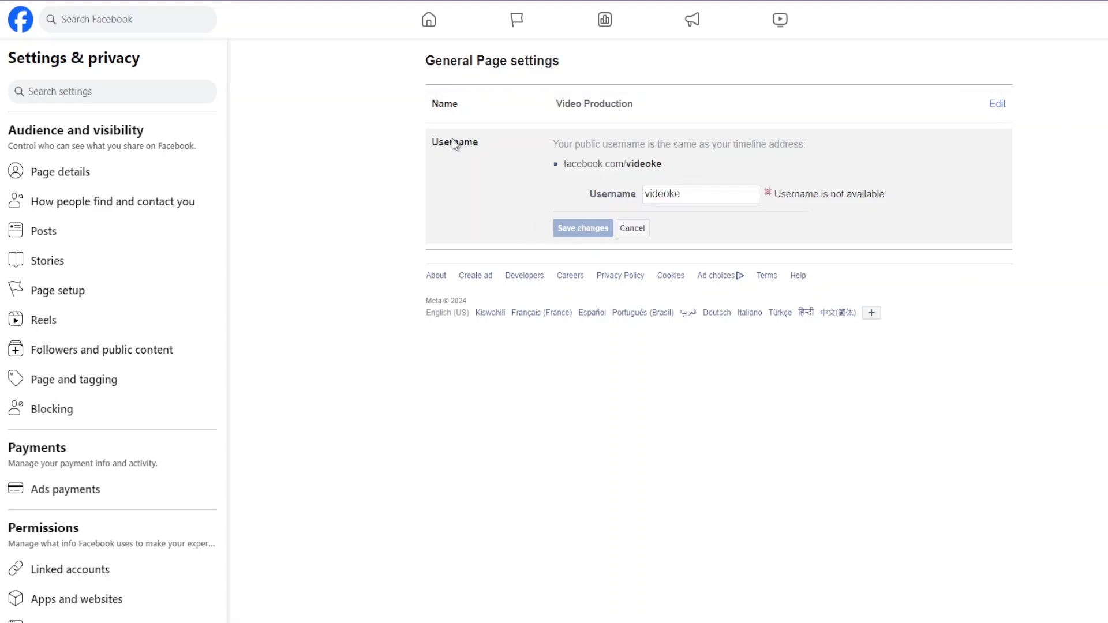
scroll(218, 238, down, 7)
scroll(211, 233, up, 7)
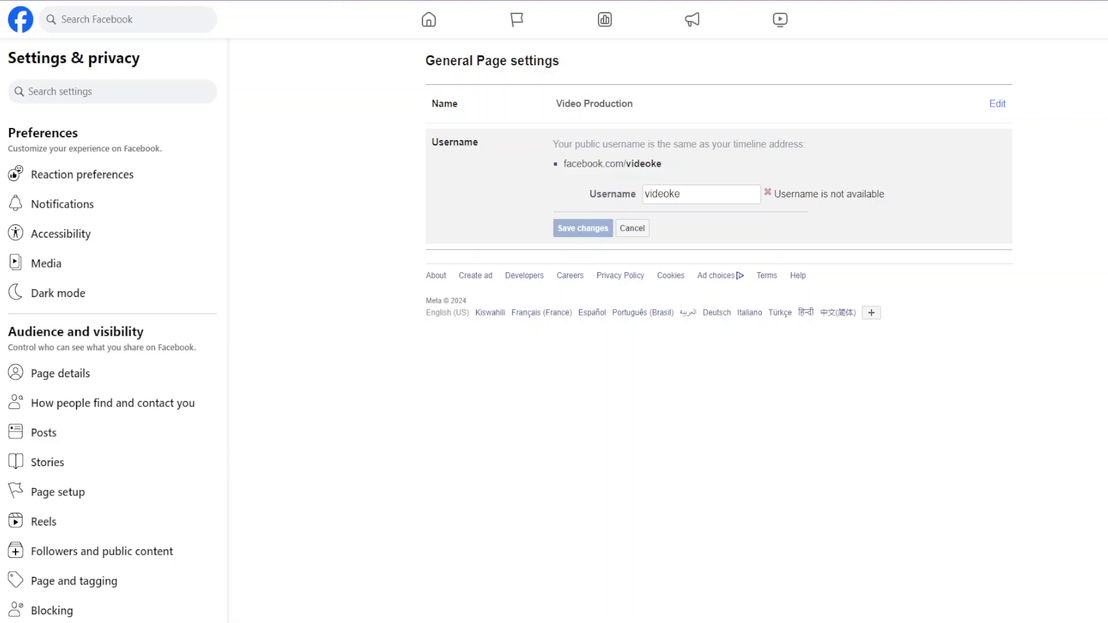
key(ctrl+l)
text(https://www.facebook.com/videokk)
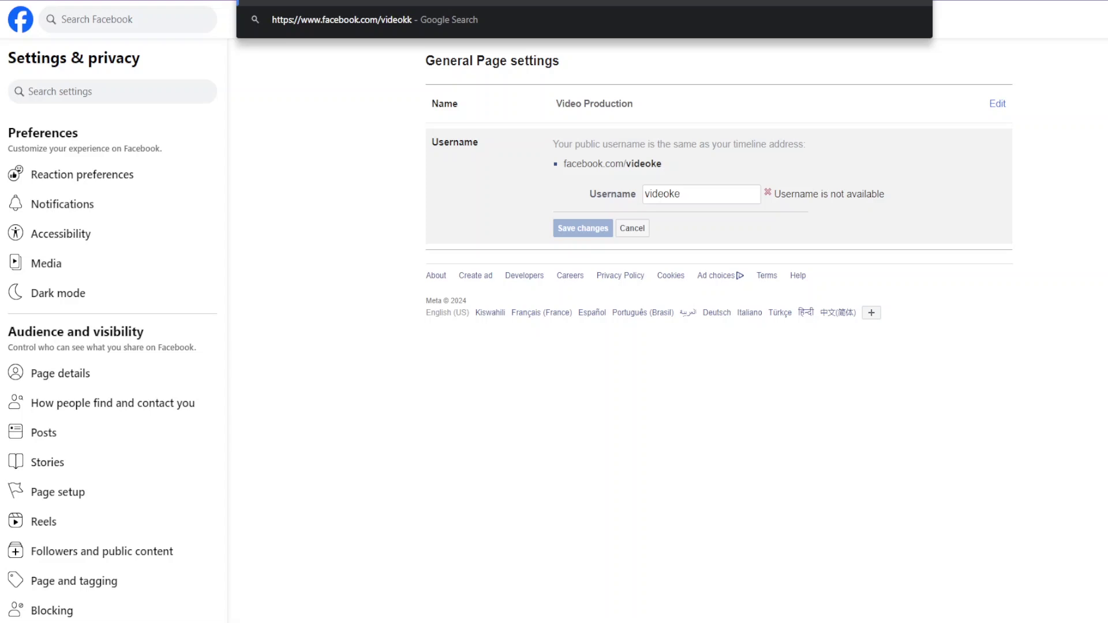
key(BackSpace)
text(e)
Open the Page and tagging settings from the Settings sidebar.
scroll(173, 227, down, 10)
scroll(173, 233, up, 10)
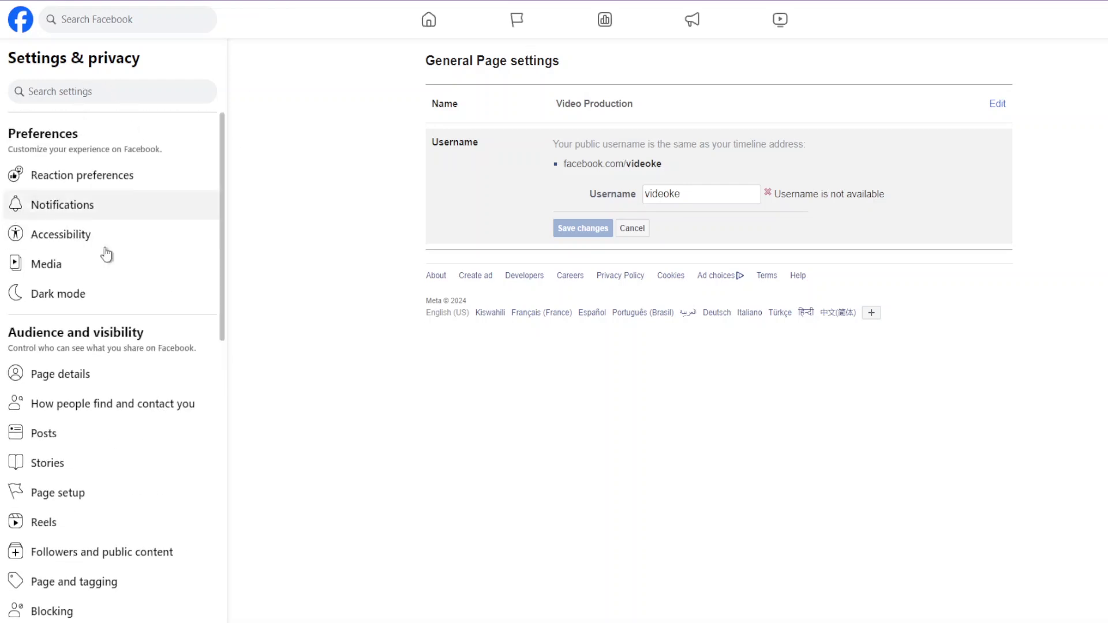
scroll(106, 252, down, 3)
scroll(96, 265, down, 10)
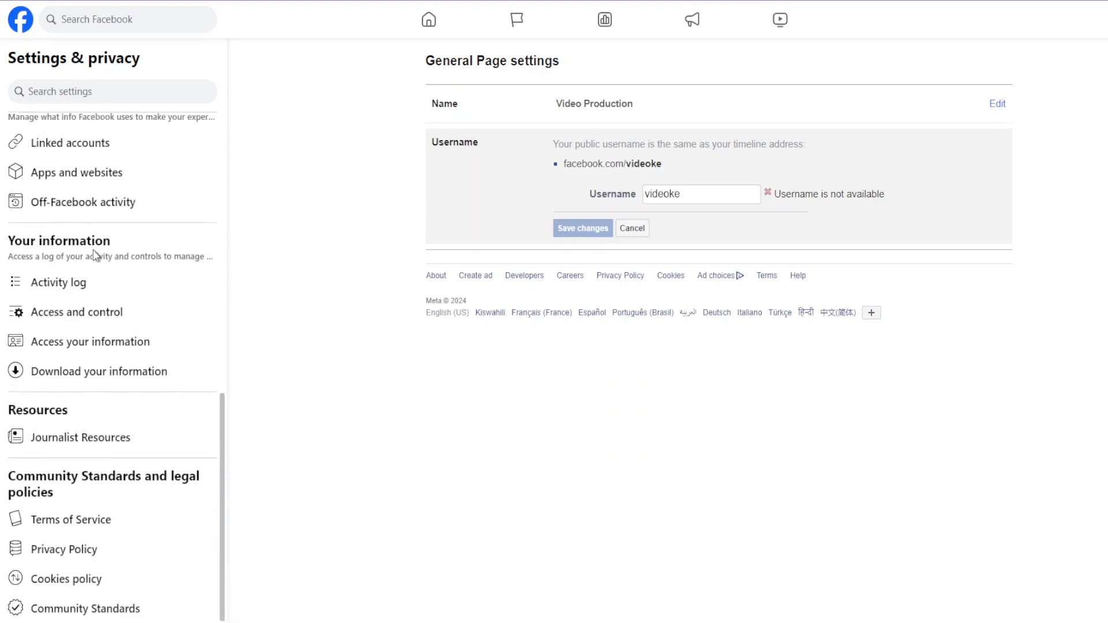
scroll(95, 256, up, 7)
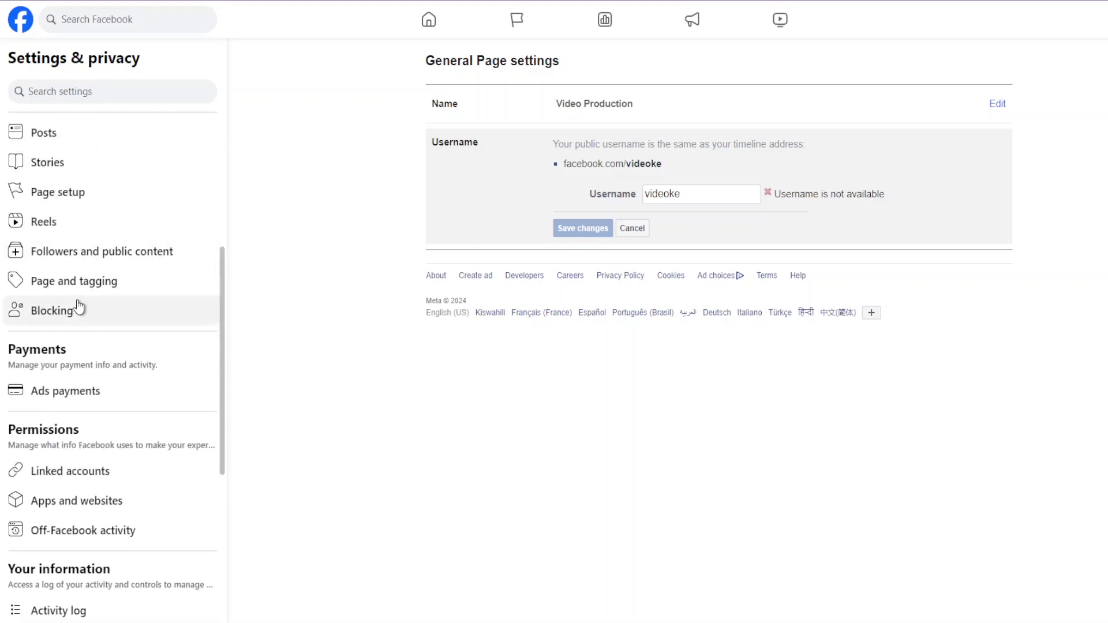
scroll(77, 310, up, 3)
click(101, 417)
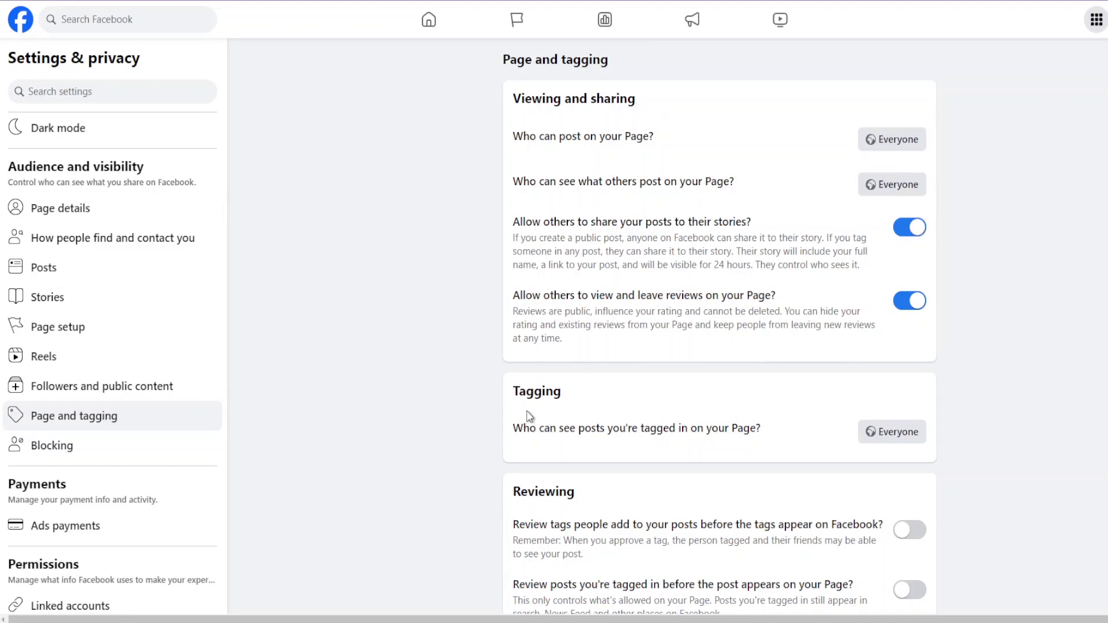
scroll(748, 303, down, 1)
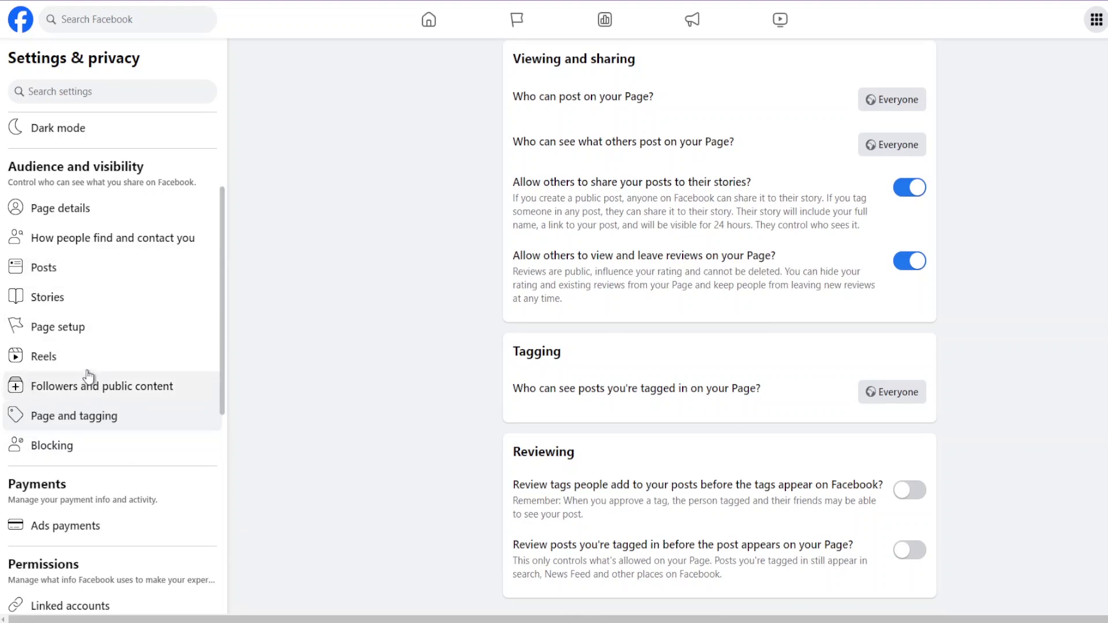
scroll(87, 381, up, 3)
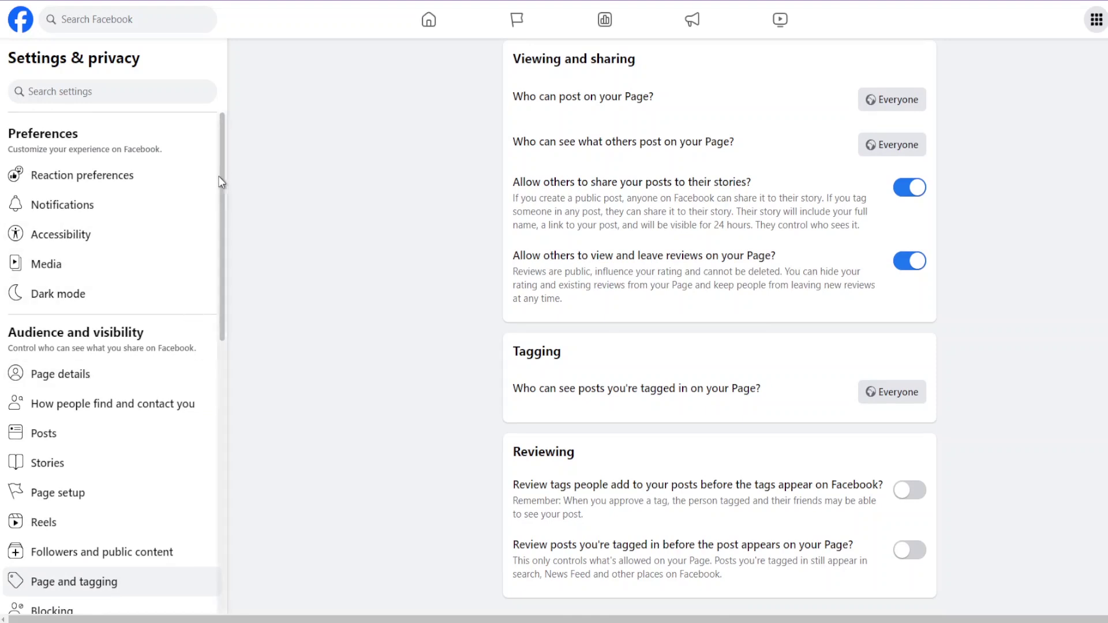
drag(227, 173, 229, 129)
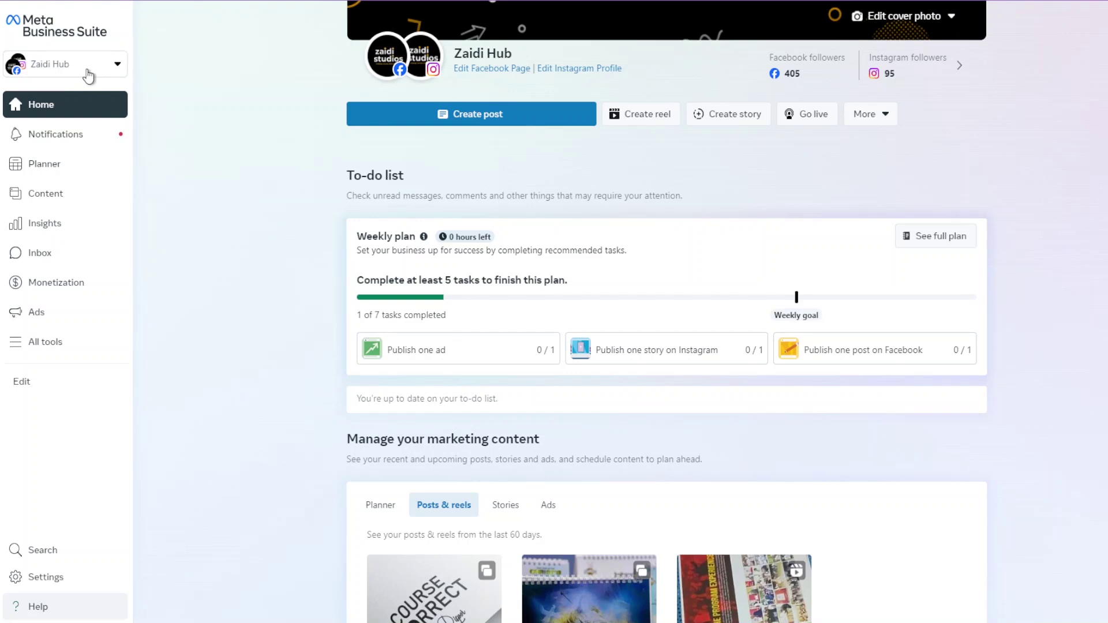
Open the Zaidi Hub account selector to list the business portfolios, including Zaidi Studios.
click(88, 71)
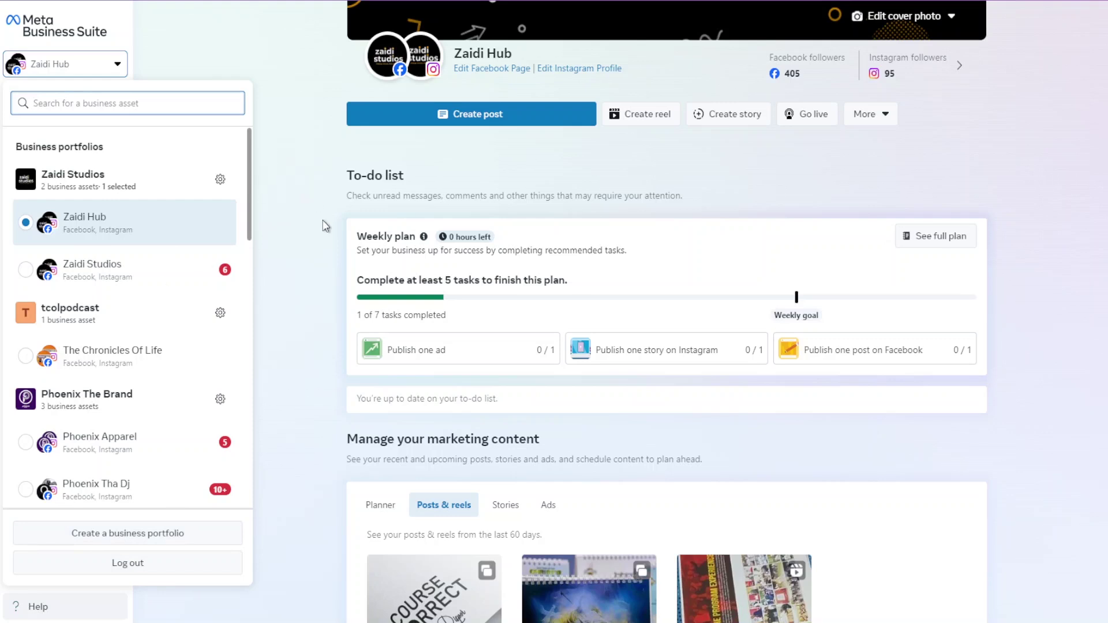
Open and close the business portfolio list several times to review its portfolios, leaving it closed.
click(313, 237)
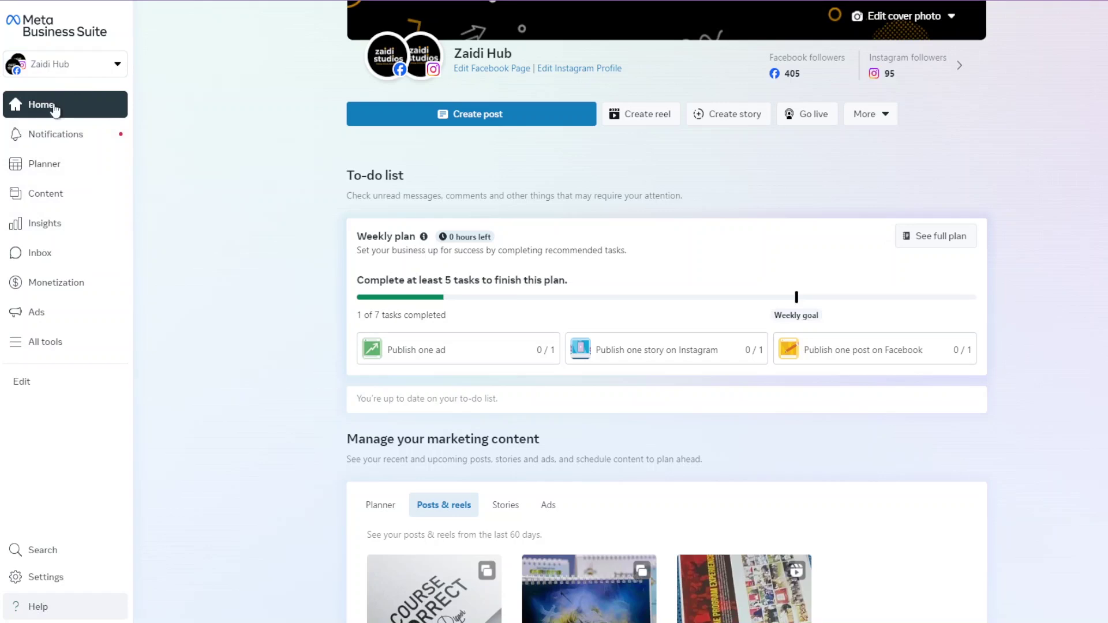
click(57, 74)
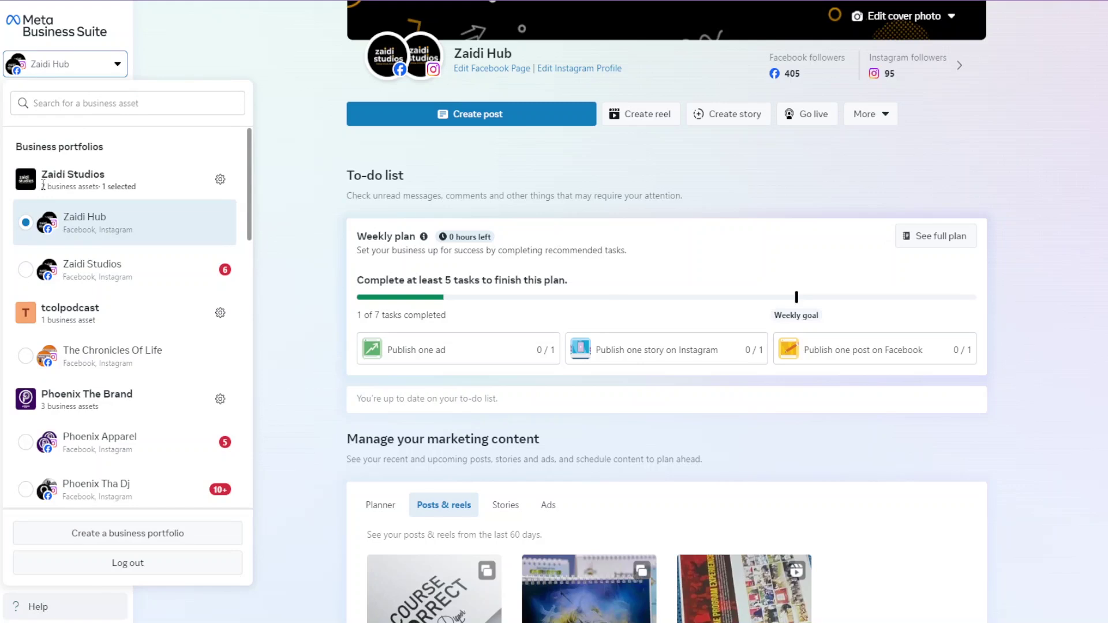
click(104, 74)
click(105, 74)
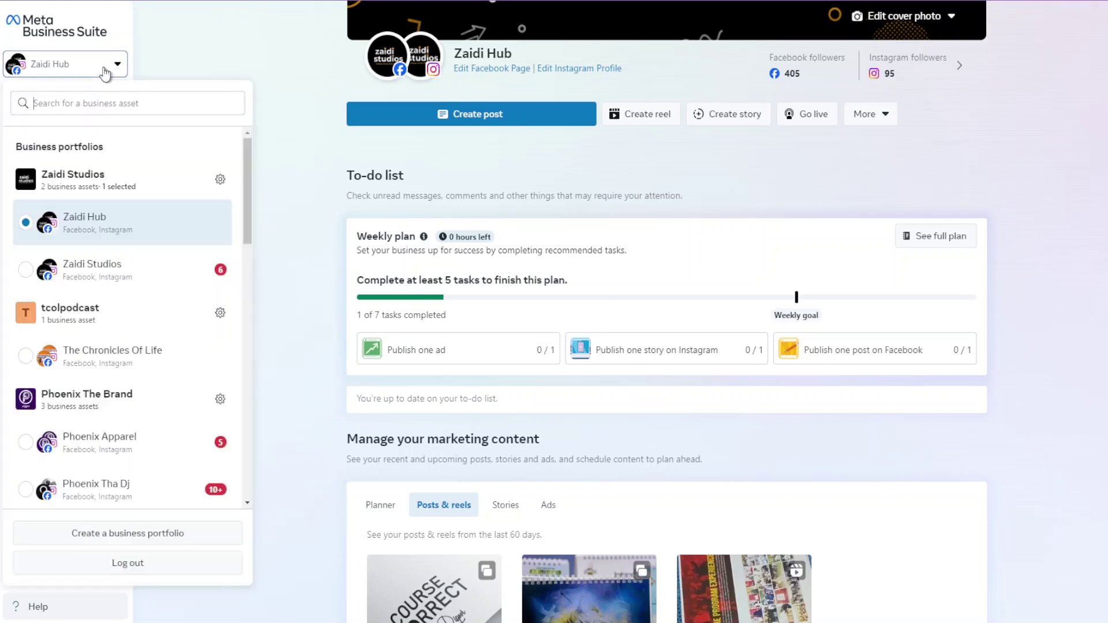
click(106, 69)
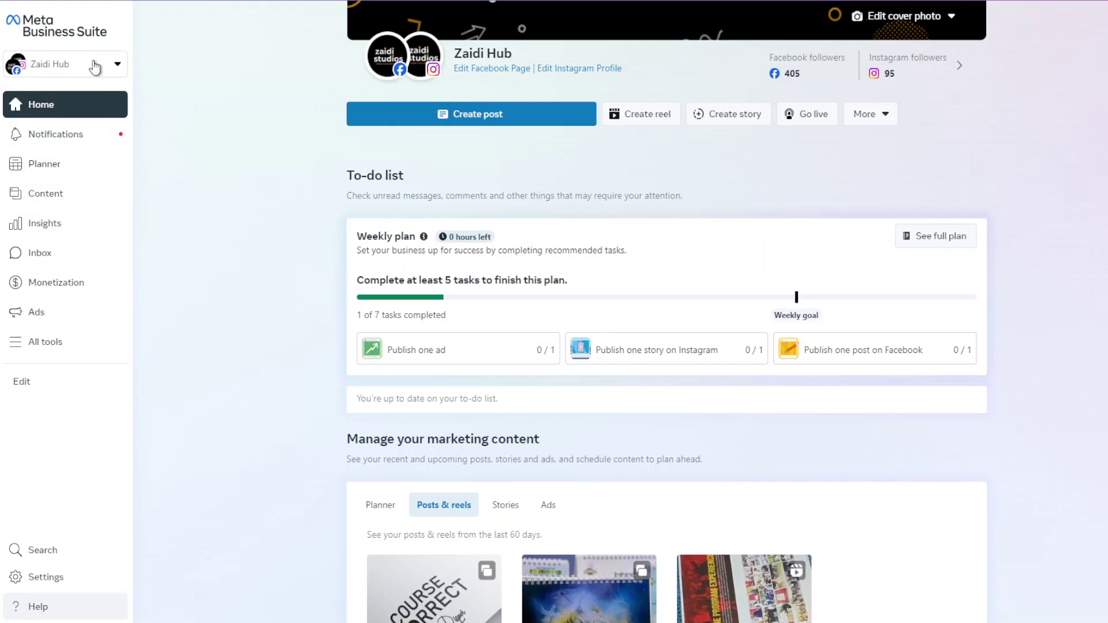
click(109, 72)
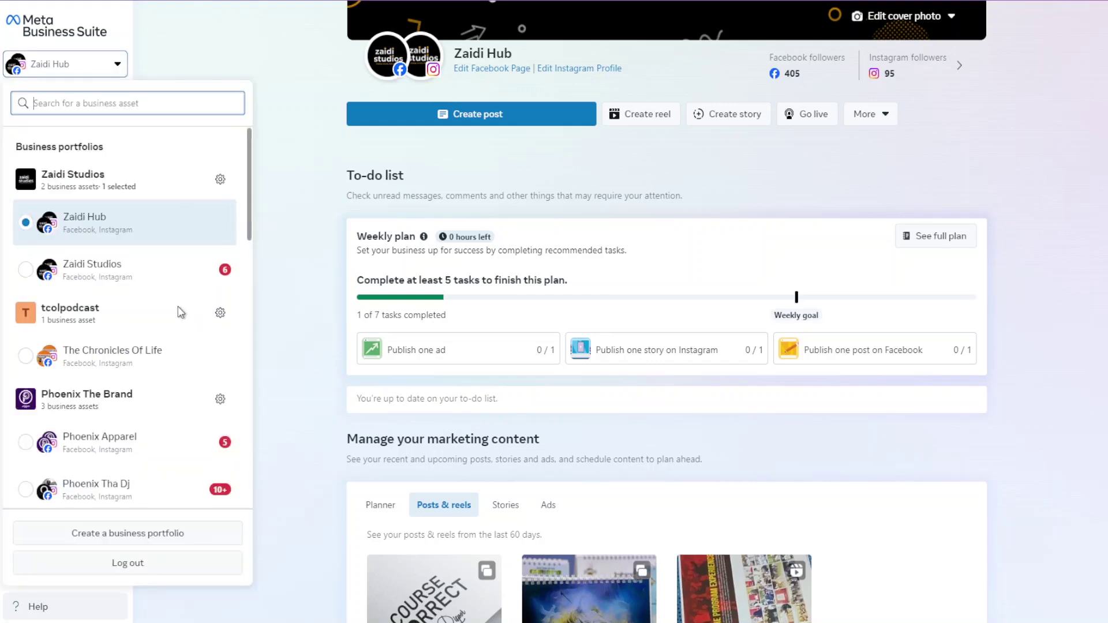
click(221, 181)
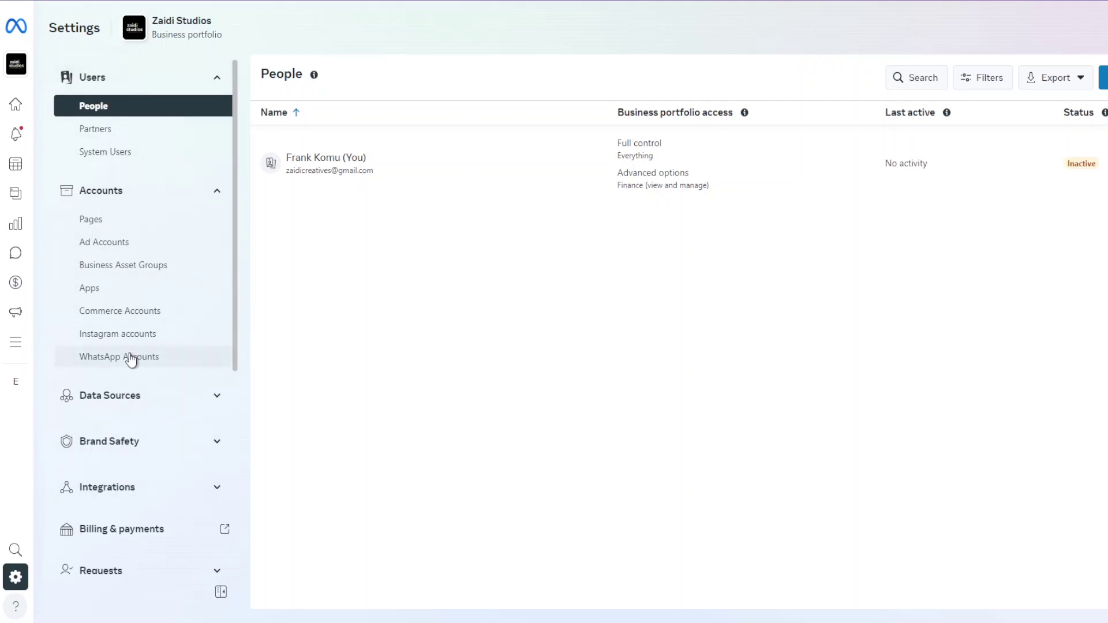
Show the Zaidi Studios portfolio's Pages list in settings and expand the Add Page choices.
mouse_move(20, 30)
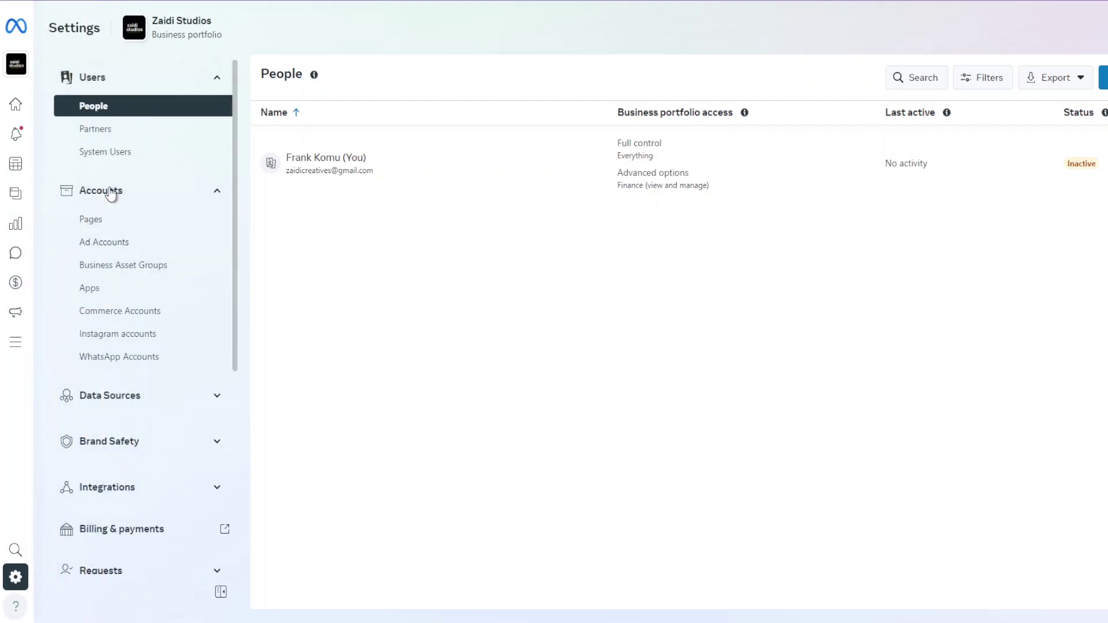
click(113, 227)
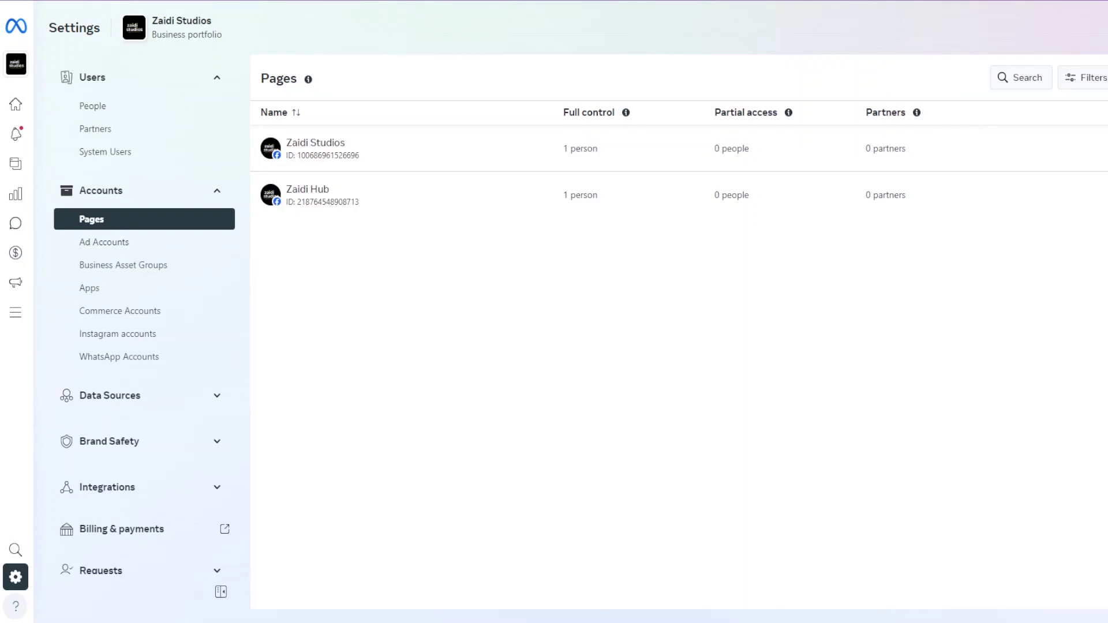
click(1105, 78)
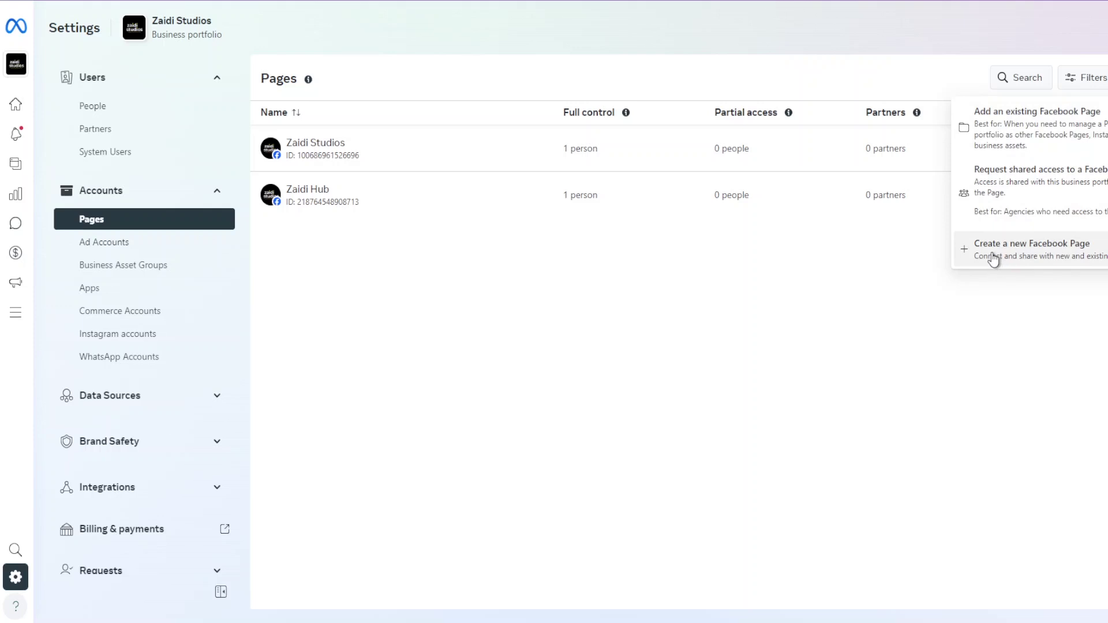
Fill in a new Facebook Page named 'video prod' with category Music video, then continue.
click(1054, 254)
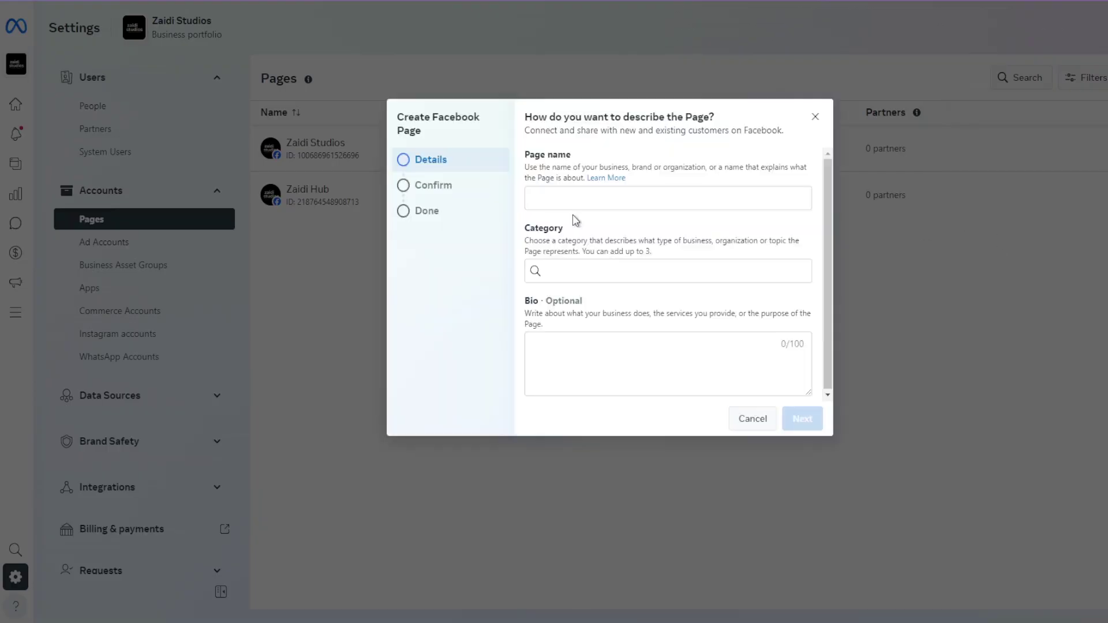
click(577, 193)
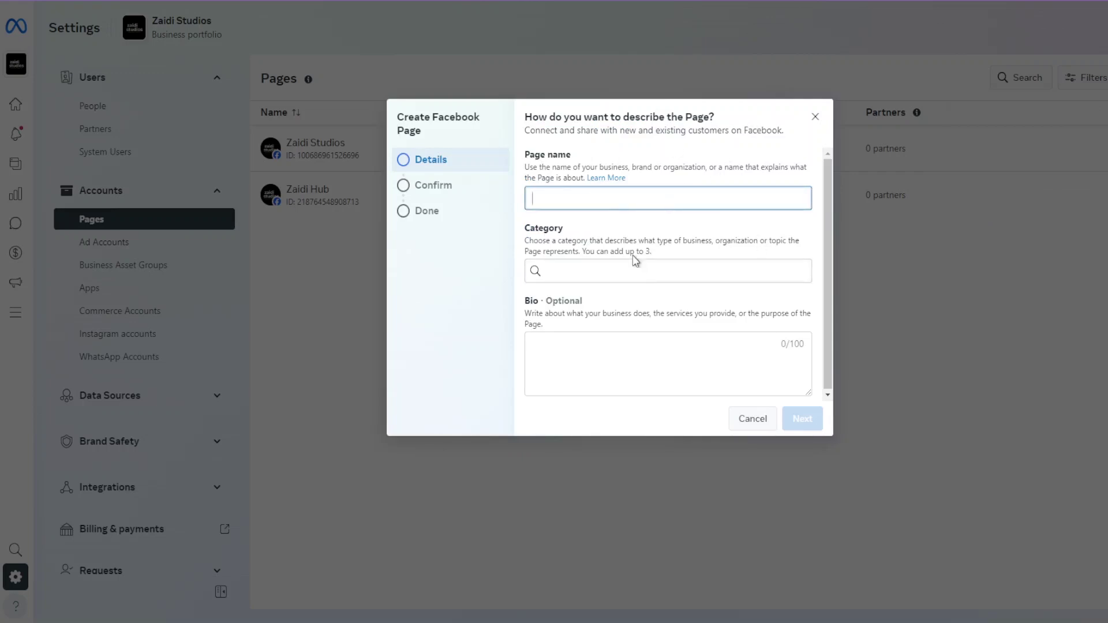
text(video prod)
click(605, 268)
text(vide)
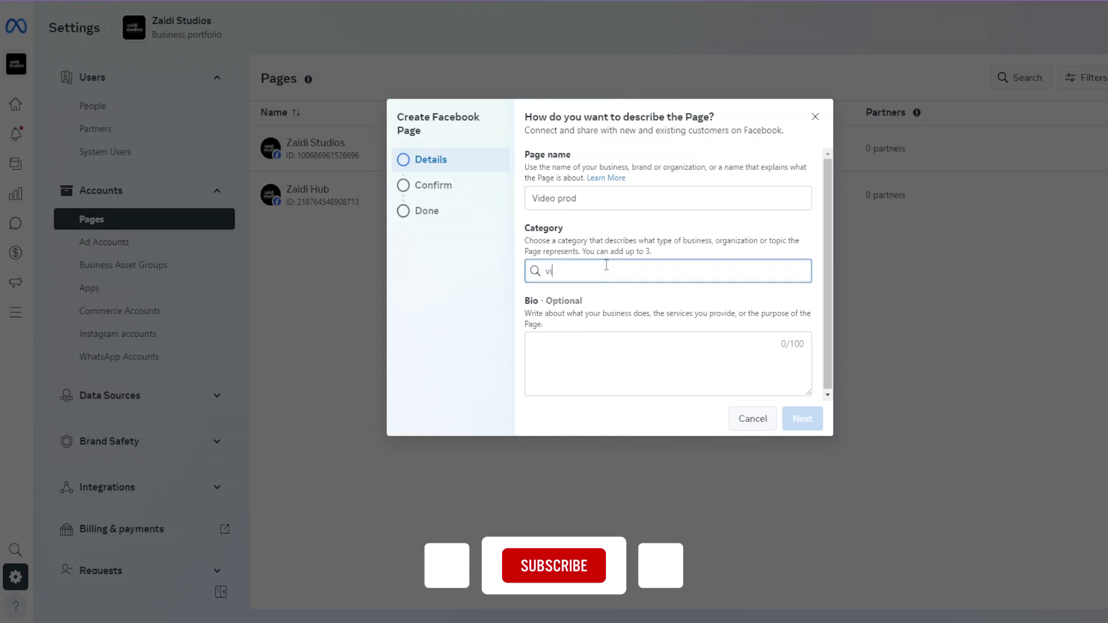
text(o)
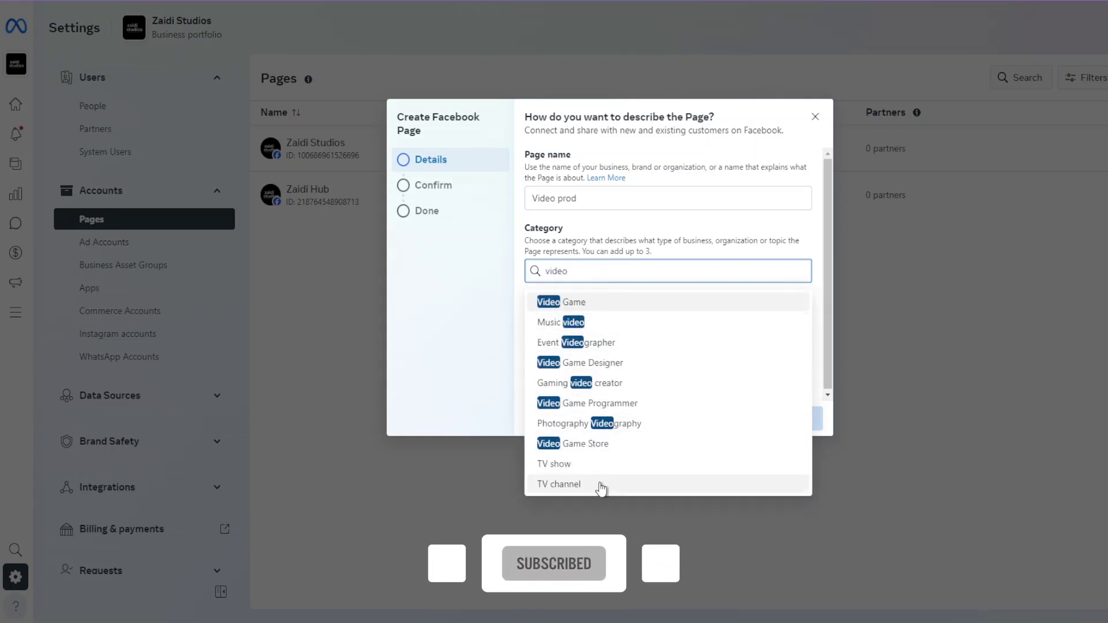
click(601, 332)
click(613, 359)
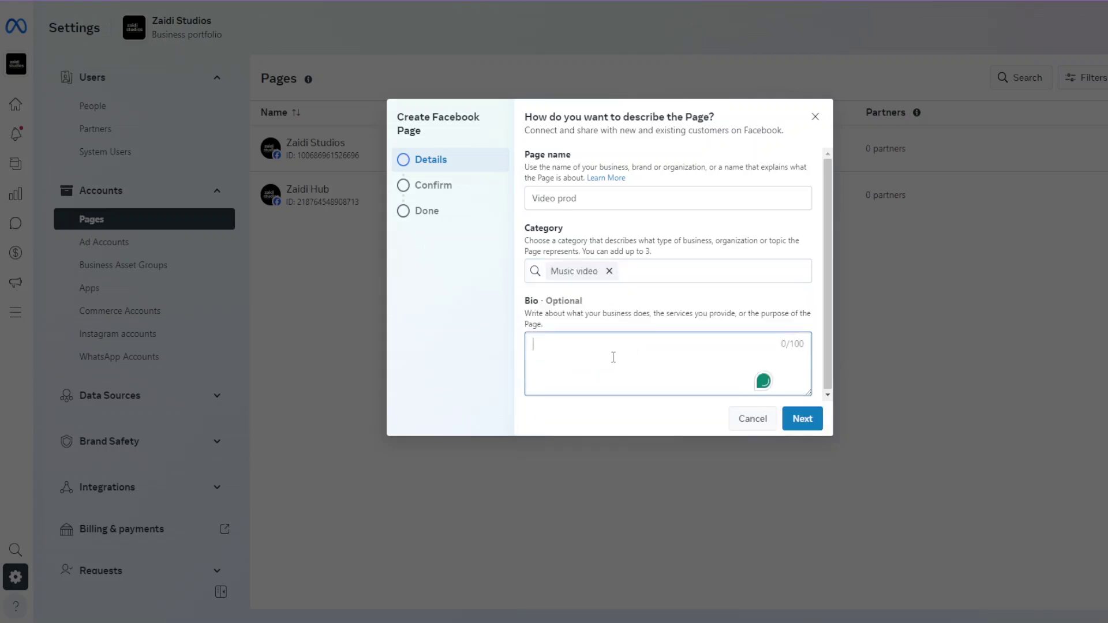
click(802, 418)
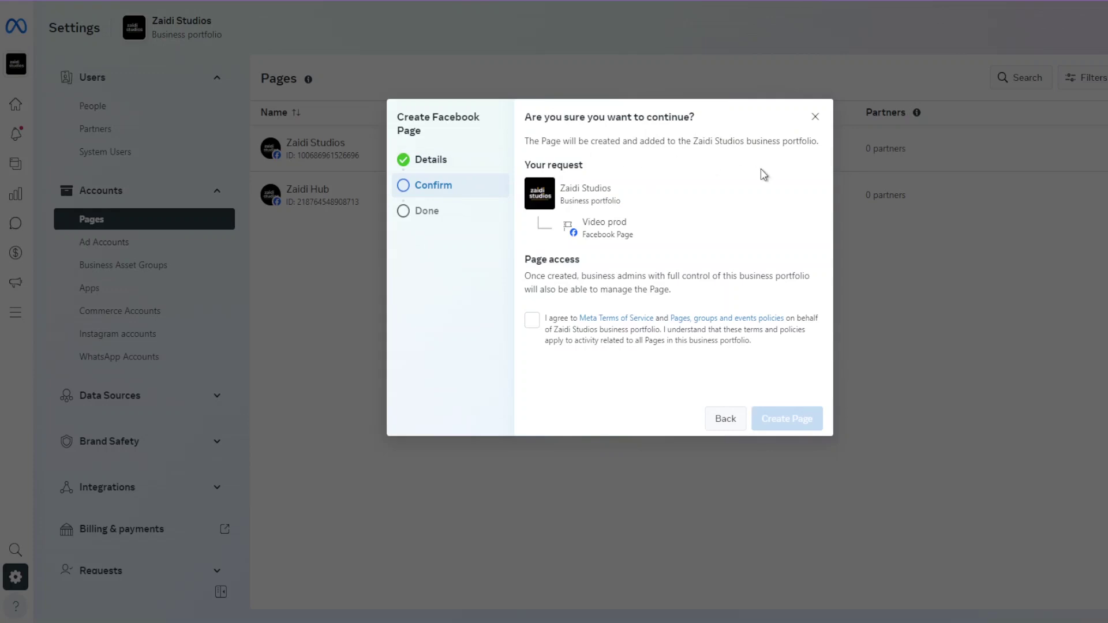
Accept the terms, create the Video prod Page, and dismiss the success message.
click(532, 321)
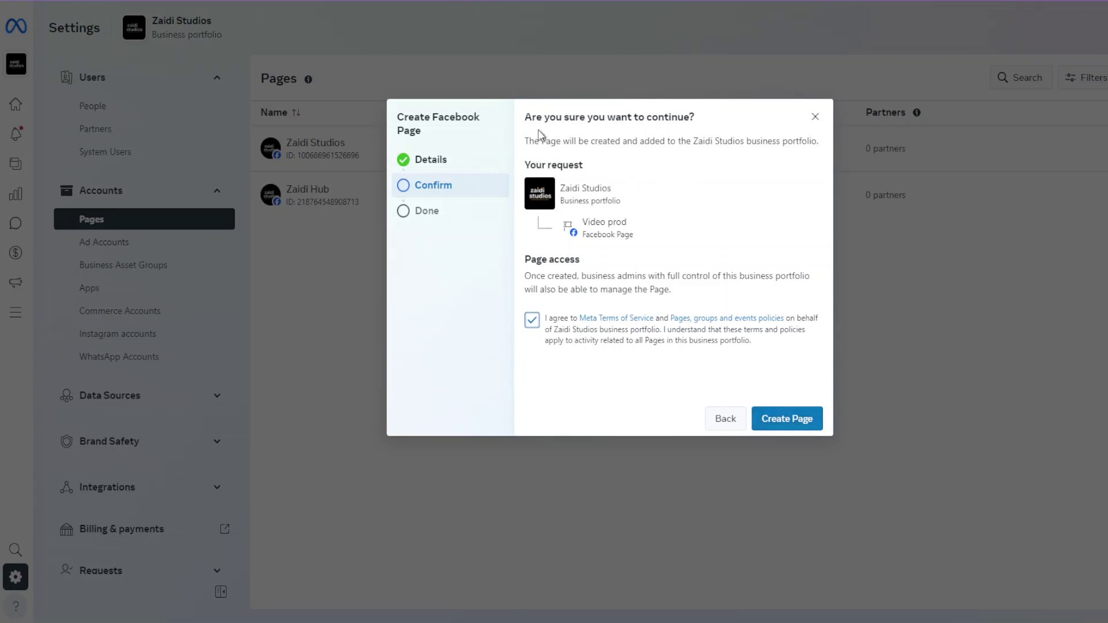
triple_click(528, 165)
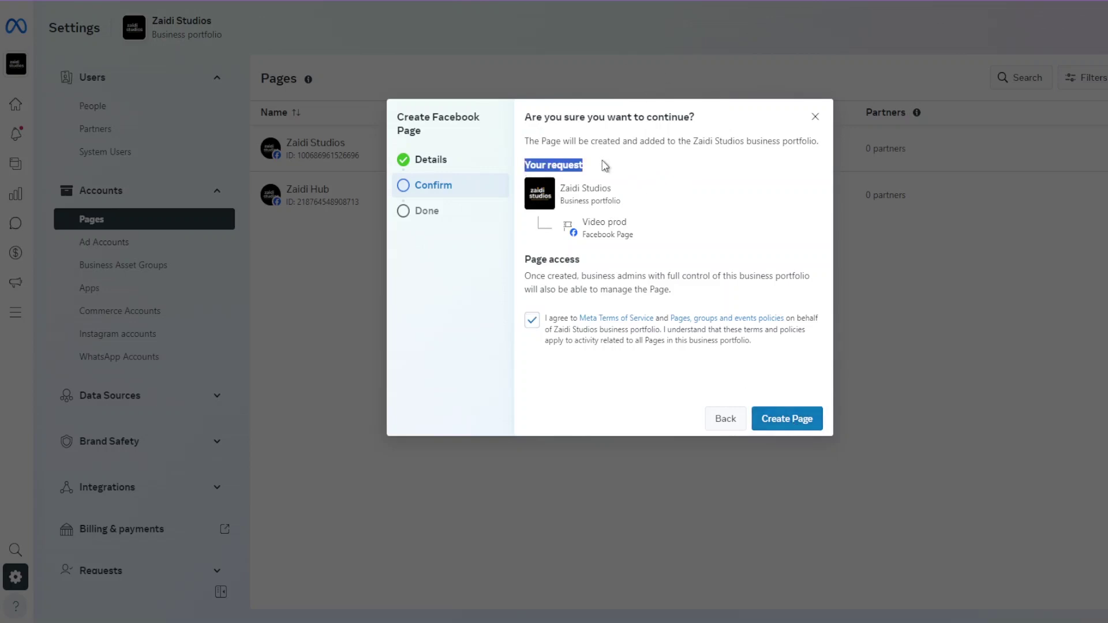
click(649, 208)
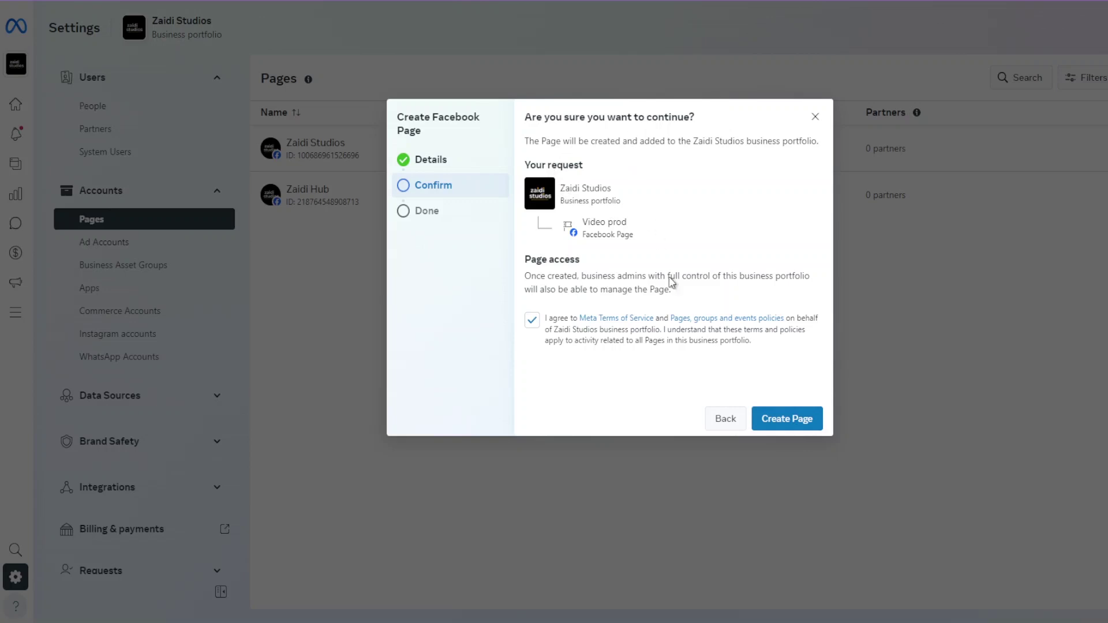
click(796, 424)
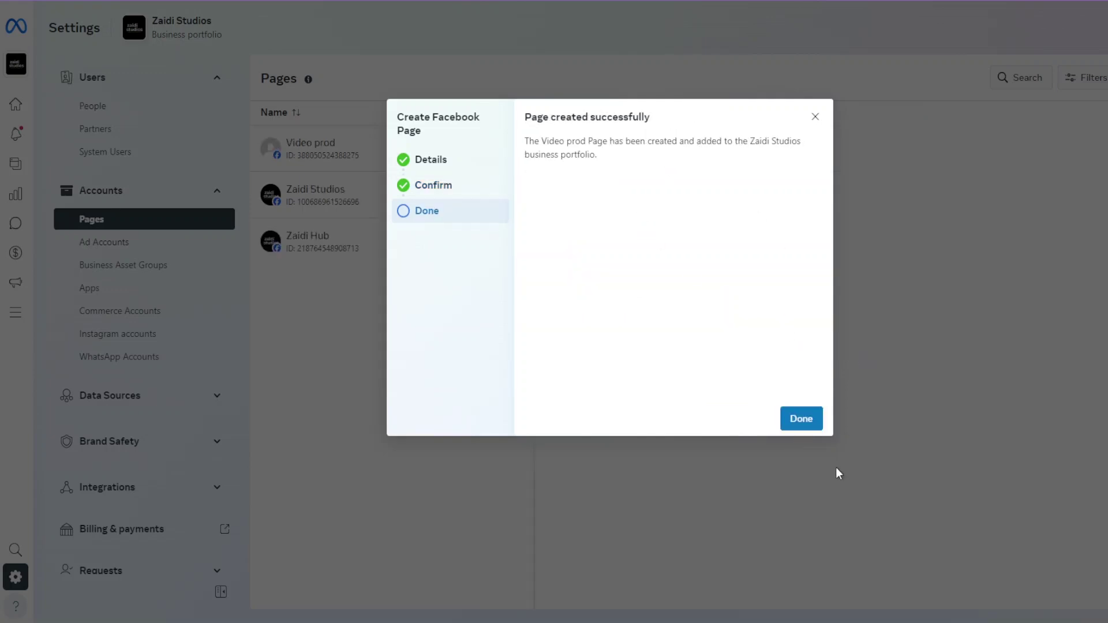
click(806, 423)
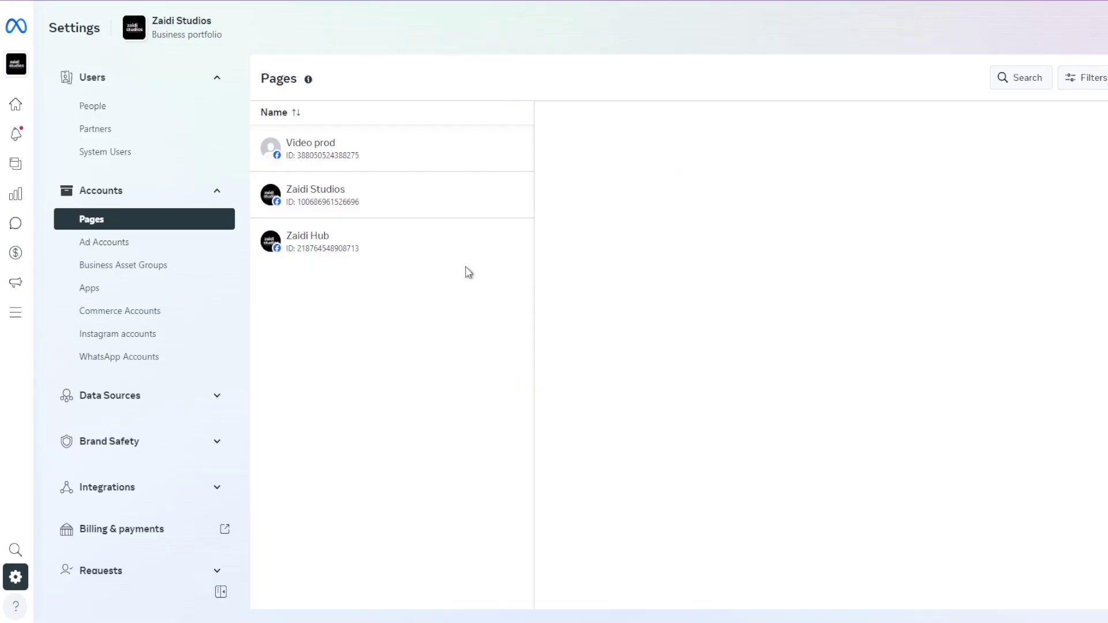
Open Video prod's details to check its one full-control person and view more Page options.
click(319, 153)
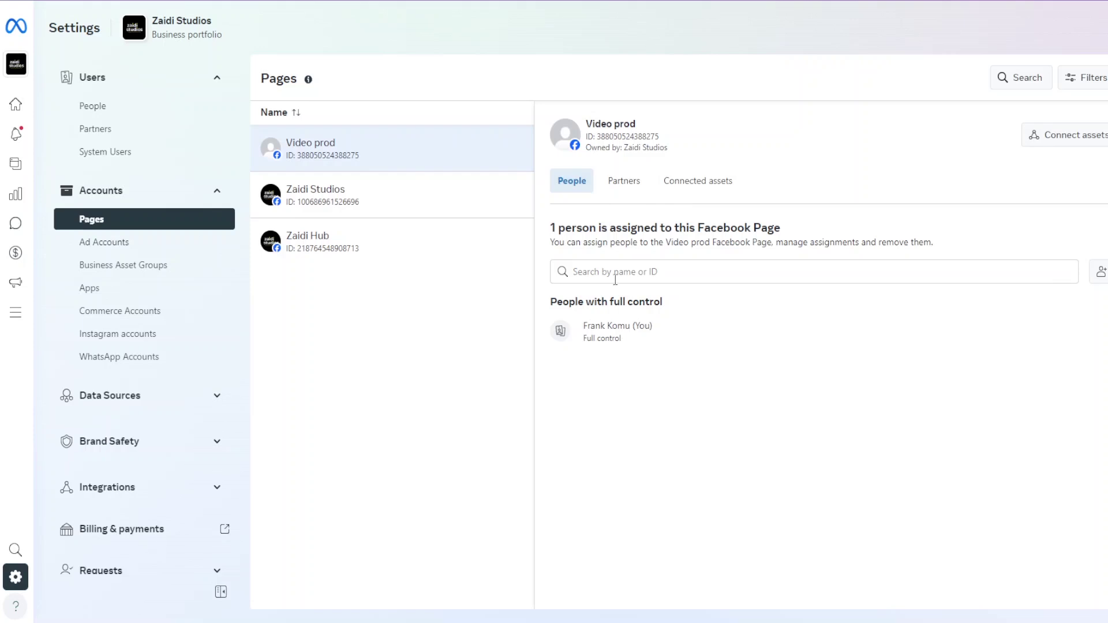
click(696, 269)
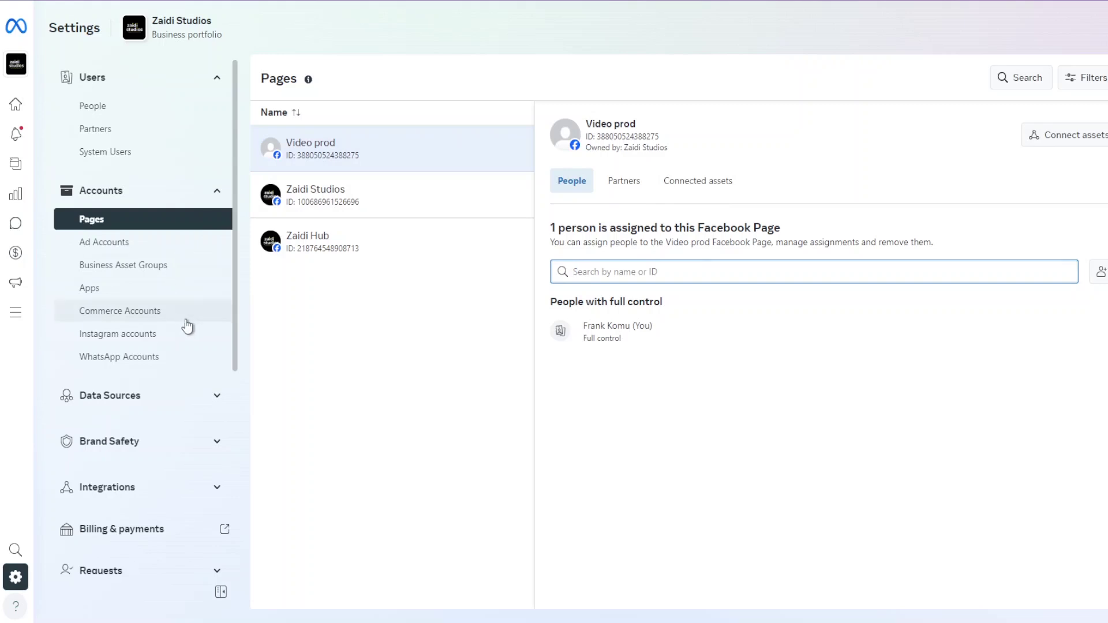
scroll(215, 317, down, 6)
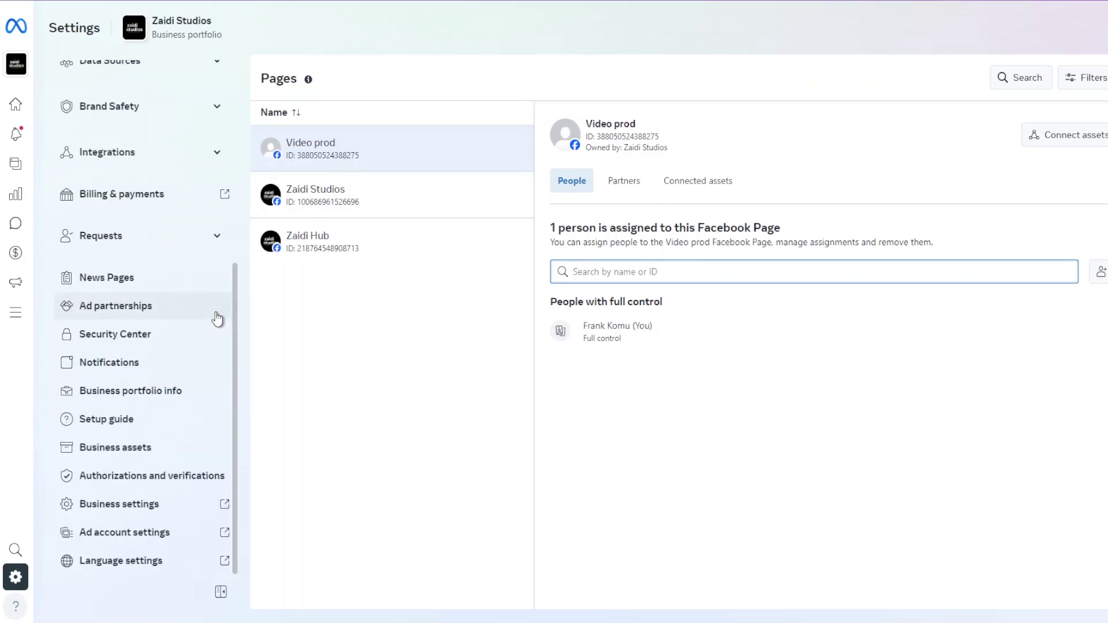
scroll(222, 312, up, 6)
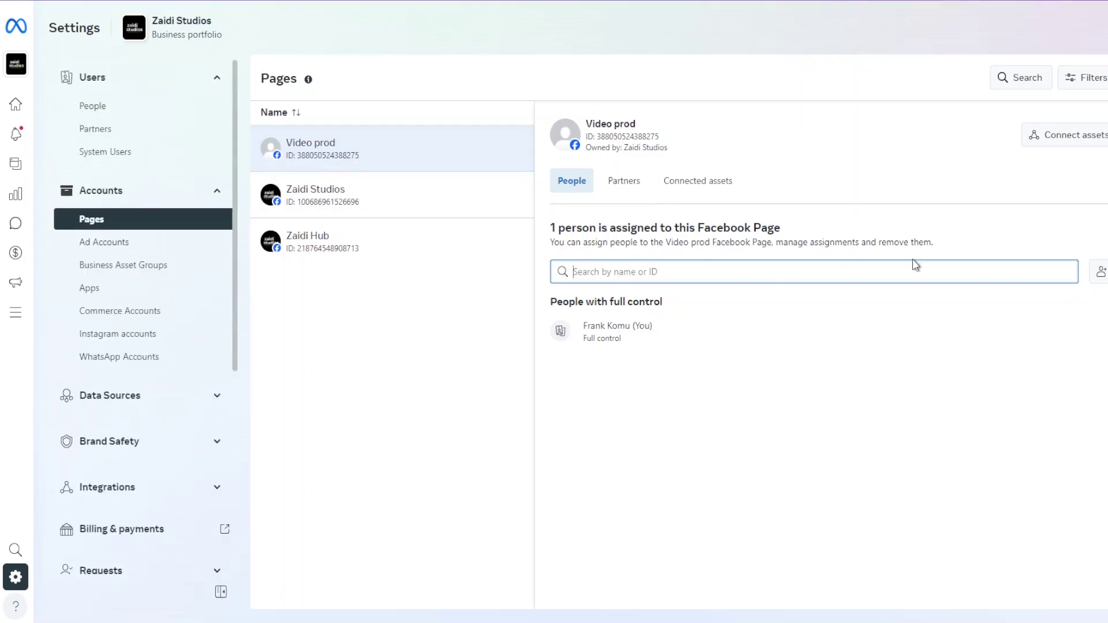
click(1105, 134)
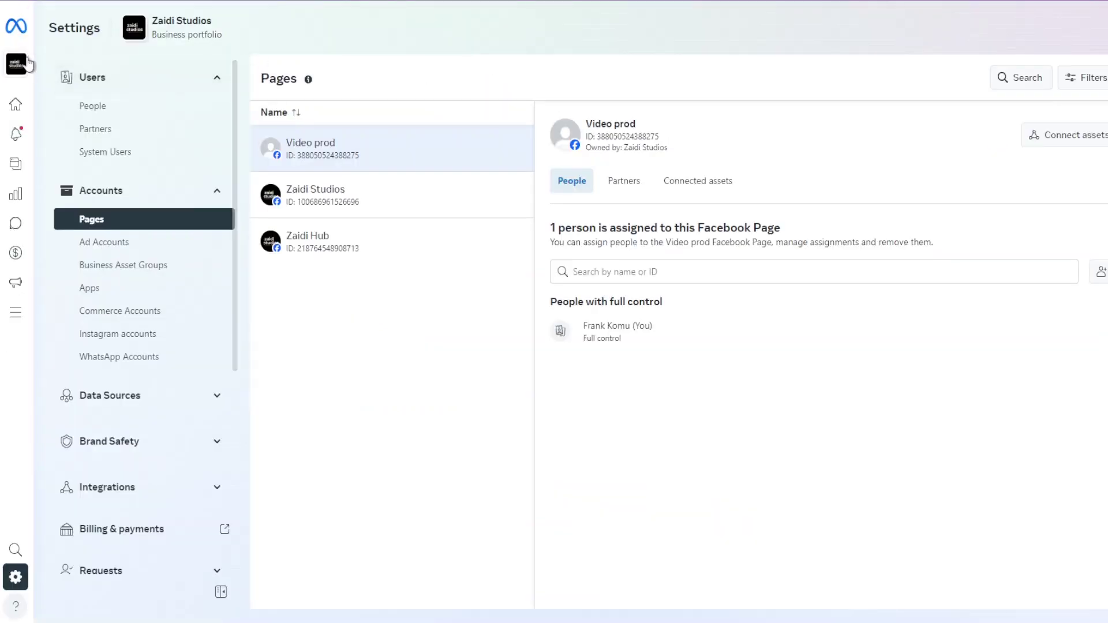
Return to the Zaidi Hub Business Suite home and scroll through its followers and to-do list.
click(35, 25)
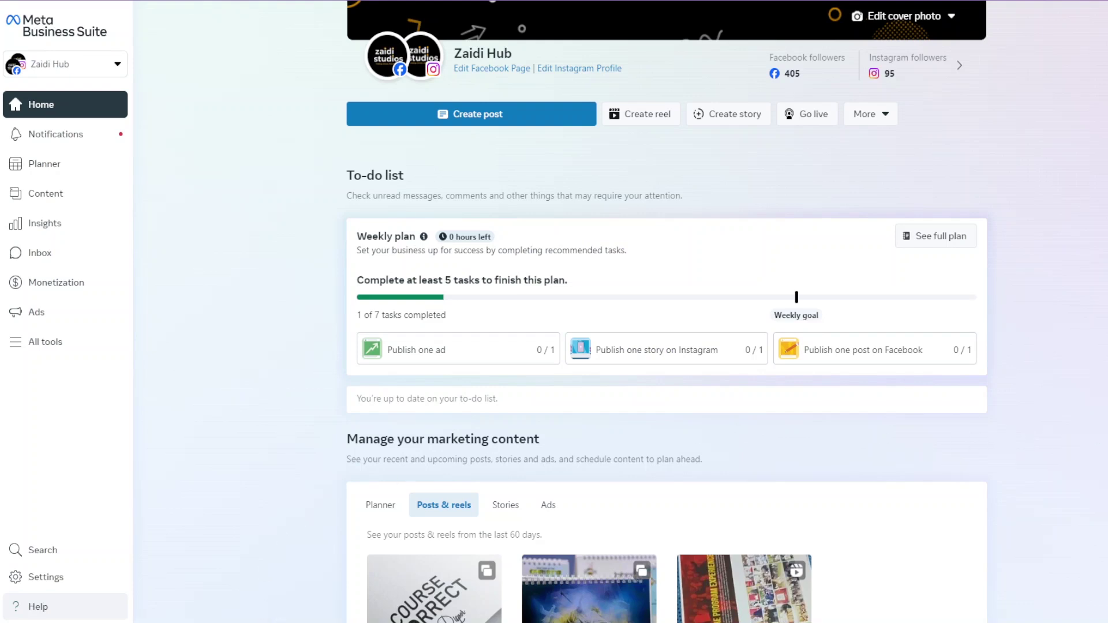
scroll(666, 312, down, 6)
scroll(667, 312, up, 9)
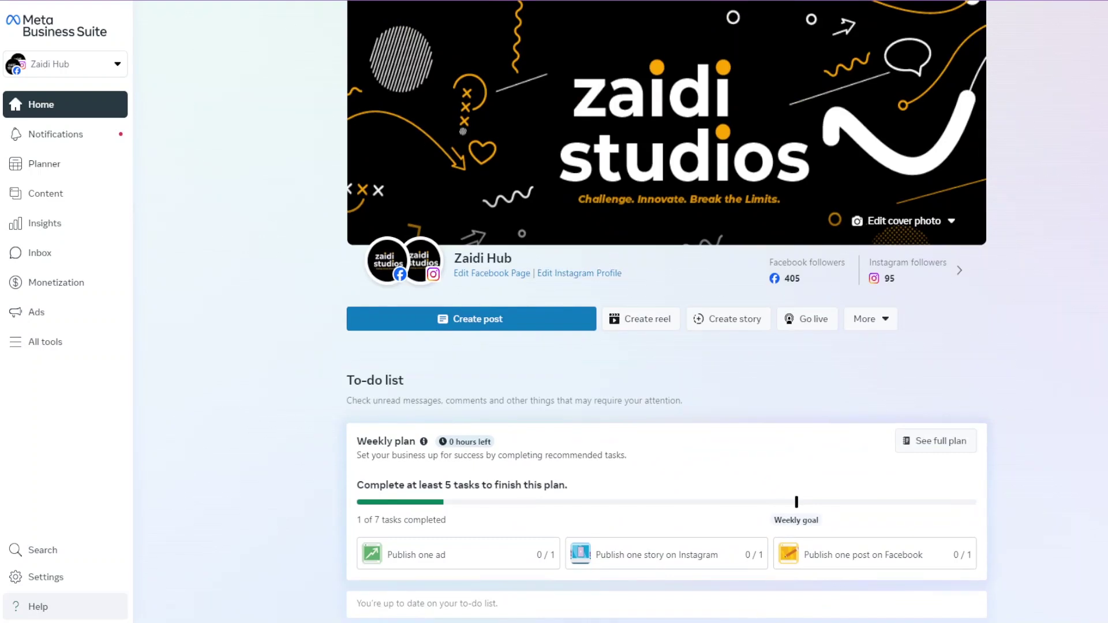
scroll(667, 311, down, 7)
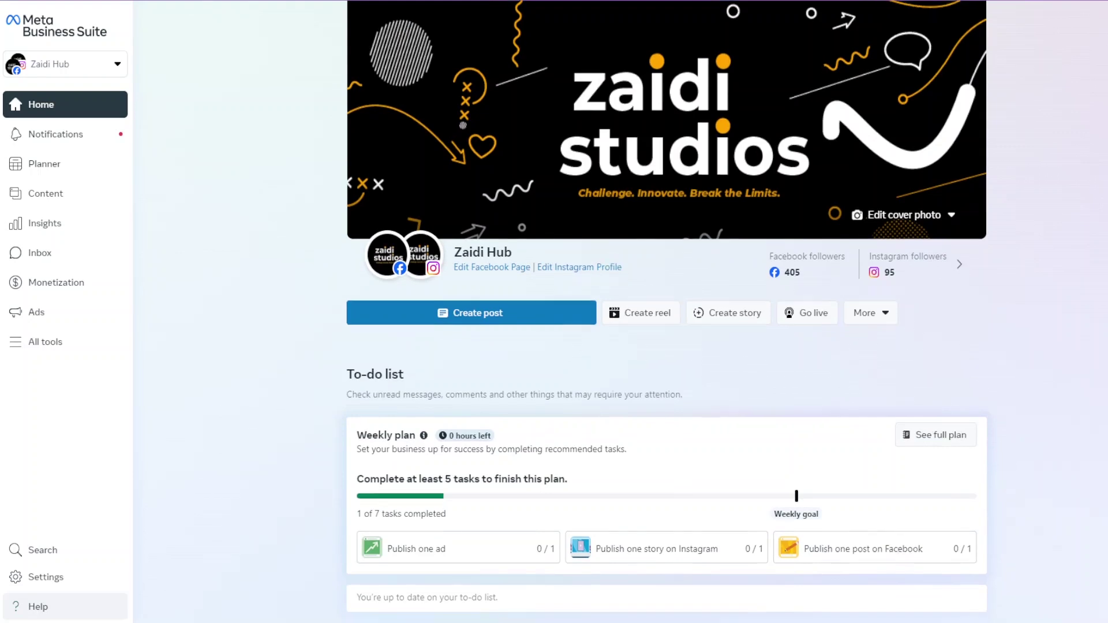